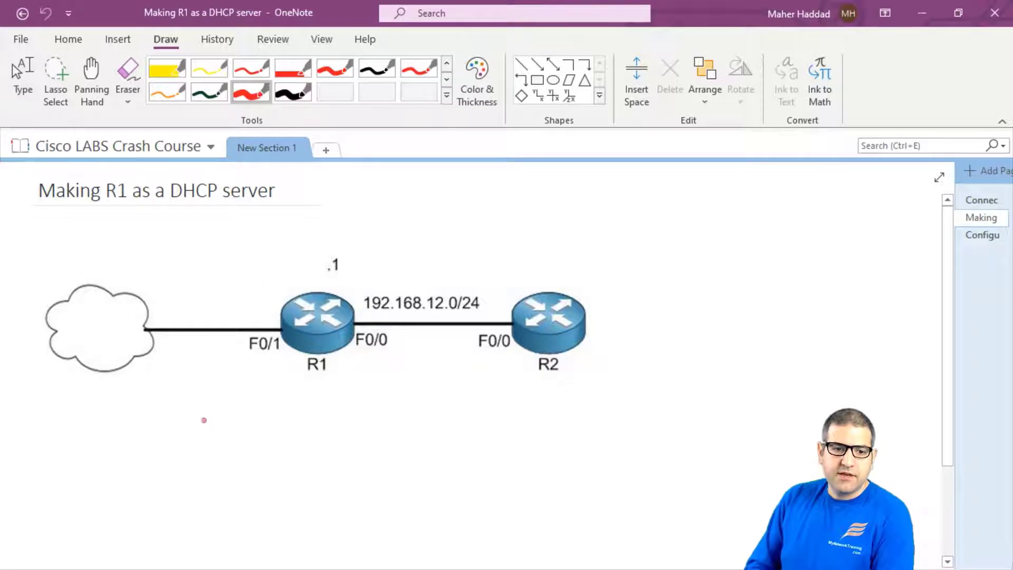
Draw a red arrow and a small mark just below the 'Making R1 as a DHCP server' title.
{"action": "left_click_drag", "start_coordinate": [114, 228], "coordinate": [154, 207]}
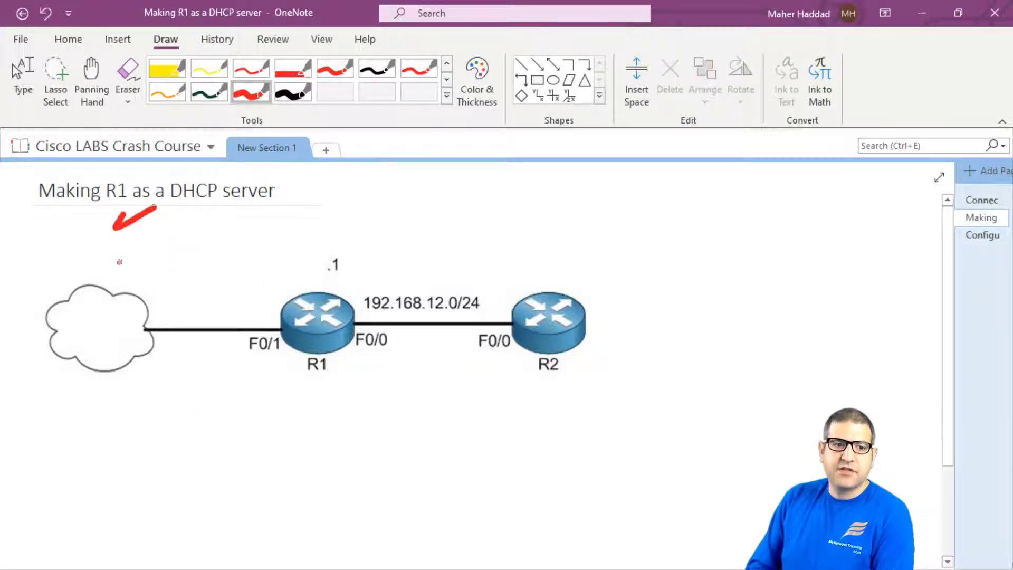
{"action": "mouse_move", "coordinate": [80, 212]}
{"action": "left_mouse_down"}
{"action": "mouse_move", "coordinate": [80, 233]}
{"action": "mouse_move", "coordinate": [104, 227]}
{"action": "left_mouse_up"}
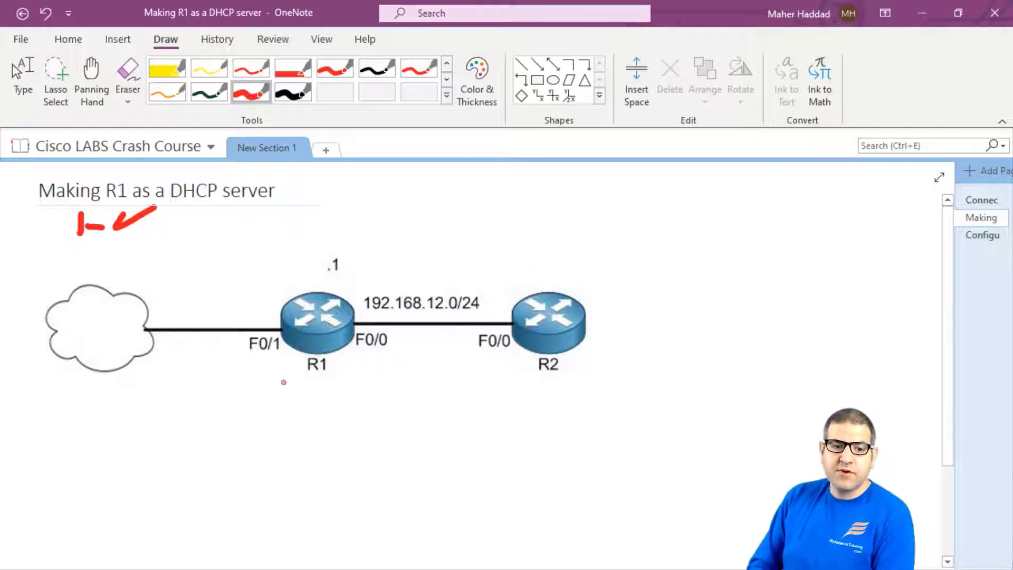
Label R1 'DS' in red, dot R2's F0/0, and draw arrows from R1 to R2 and back.
{"action": "mouse_move", "coordinate": [285, 384]}
{"action": "left_mouse_down"}
{"action": "mouse_move", "coordinate": [289, 405]}
{"action": "mouse_move", "coordinate": [305, 399]}
{"action": "mouse_move", "coordinate": [290, 407]}
{"action": "mouse_move", "coordinate": [317, 406]}
{"action": "left_mouse_up"}
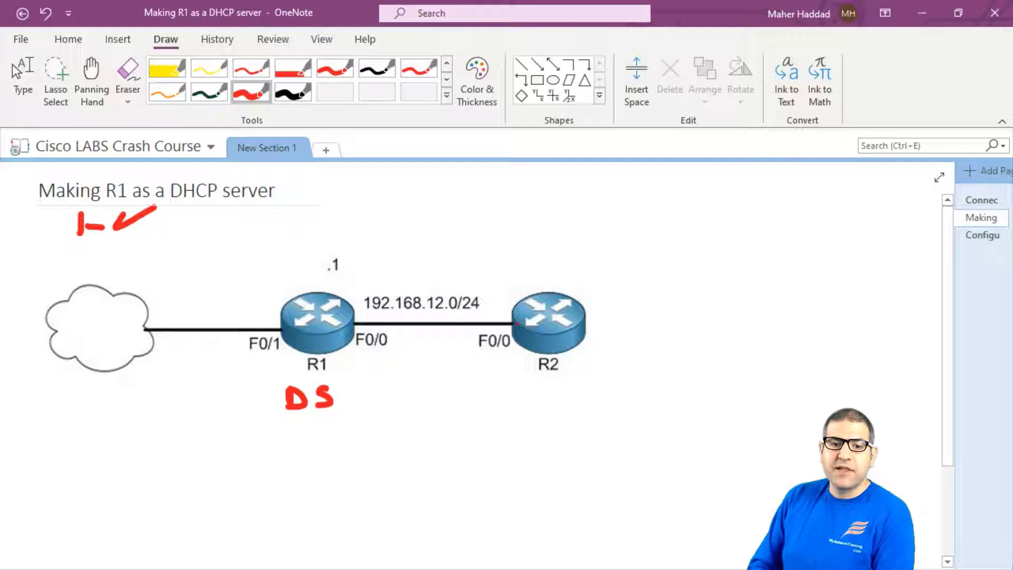
{"action": "left_click", "coordinate": [509, 323]}
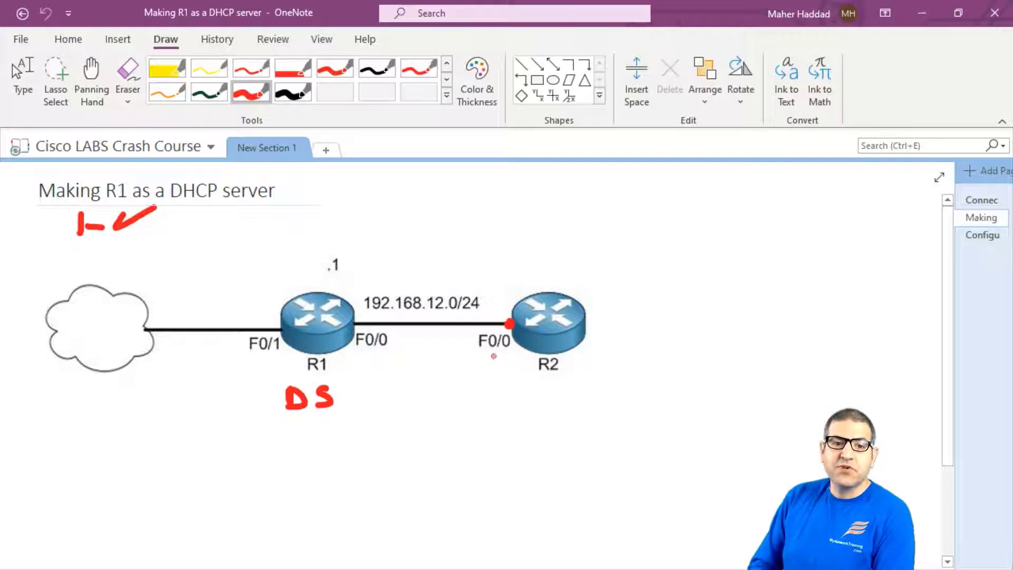
{"action": "mouse_move", "coordinate": [350, 394]}
{"action": "left_mouse_down"}
{"action": "mouse_move", "coordinate": [478, 397]}
{"action": "mouse_move", "coordinate": [492, 387]}
{"action": "mouse_move", "coordinate": [465, 416]}
{"action": "left_mouse_up"}
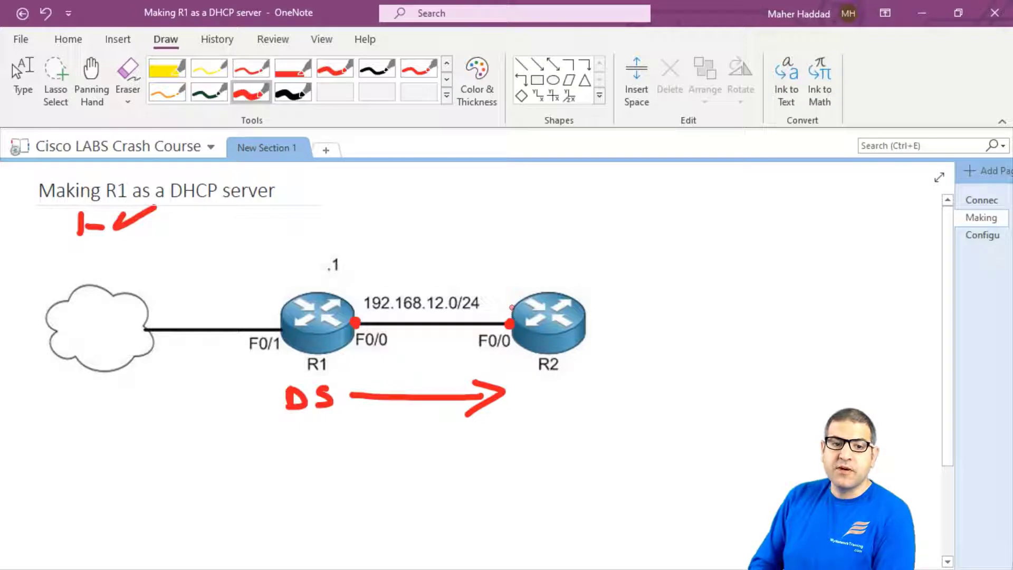
{"action": "mouse_move", "coordinate": [537, 279]}
{"action": "left_mouse_down"}
{"action": "mouse_move", "coordinate": [382, 282]}
{"action": "mouse_move", "coordinate": [396, 289]}
{"action": "left_mouse_up"}
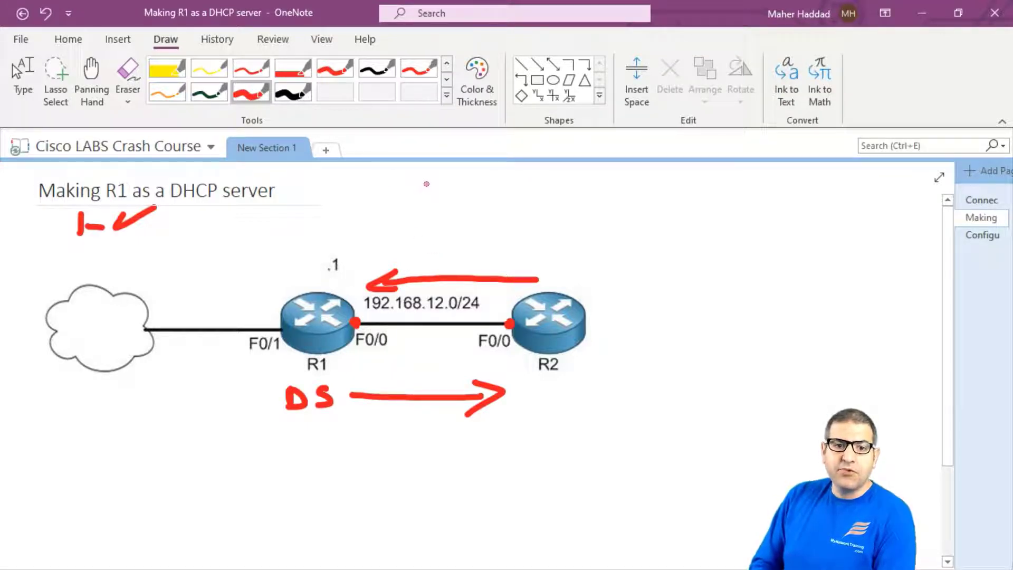
Write the pool range '12.2 – 12.254' in red at the top right.
{"action": "mouse_move", "coordinate": [425, 178]}
{"action": "left_mouse_down"}
{"action": "mouse_move", "coordinate": [423, 197]}
{"action": "mouse_move", "coordinate": [450, 186]}
{"action": "mouse_move", "coordinate": [459, 196]}
{"action": "left_mouse_up"}
{"action": "left_click", "coordinate": [462, 195]}
{"action": "mouse_move", "coordinate": [471, 177]}
{"action": "left_mouse_down"}
{"action": "mouse_move", "coordinate": [502, 195]}
{"action": "mouse_move", "coordinate": [580, 180]}
{"action": "mouse_move", "coordinate": [575, 189]}
{"action": "mouse_move", "coordinate": [628, 190]}
{"action": "left_mouse_up"}
{"action": "left_click", "coordinate": [592, 184]}
{"action": "mouse_move", "coordinate": [633, 174]}
{"action": "left_mouse_down"}
{"action": "mouse_move", "coordinate": [649, 170]}
{"action": "mouse_move", "coordinate": [661, 187]}
{"action": "left_mouse_up"}
{"action": "left_click_drag", "start_coordinate": [657, 176], "coordinate": [659, 196]}
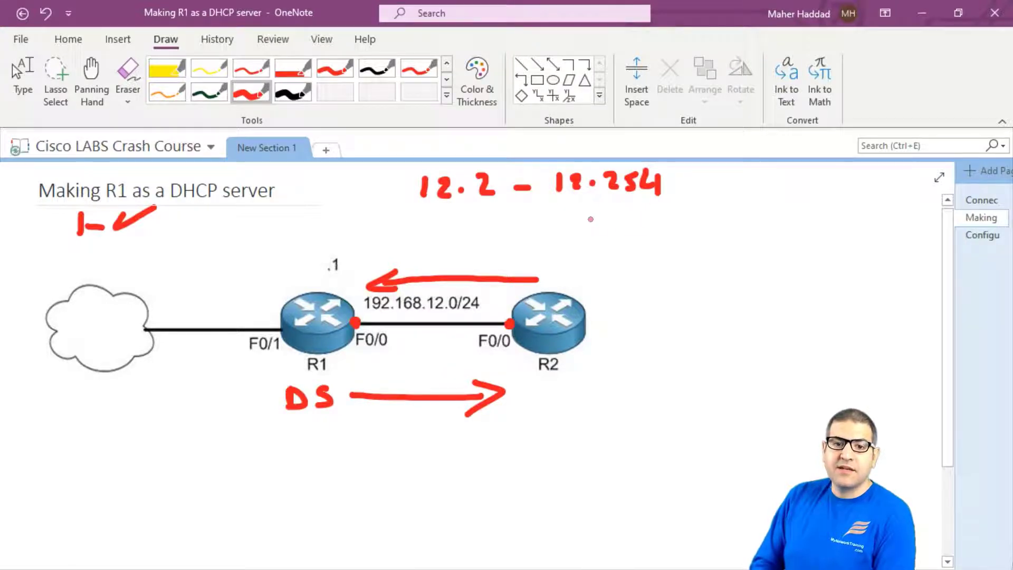
Note the /24 mask and gateway 12.1 beneath it, and circle R1's .1 address.
{"action": "mouse_move", "coordinate": [608, 205]}
{"action": "left_mouse_down"}
{"action": "mouse_move", "coordinate": [592, 223]}
{"action": "mouse_move", "coordinate": [631, 225]}
{"action": "left_mouse_up"}
{"action": "left_click_drag", "start_coordinate": [641, 206], "coordinate": [650, 222]}
{"action": "left_click_drag", "start_coordinate": [656, 206], "coordinate": [658, 226]}
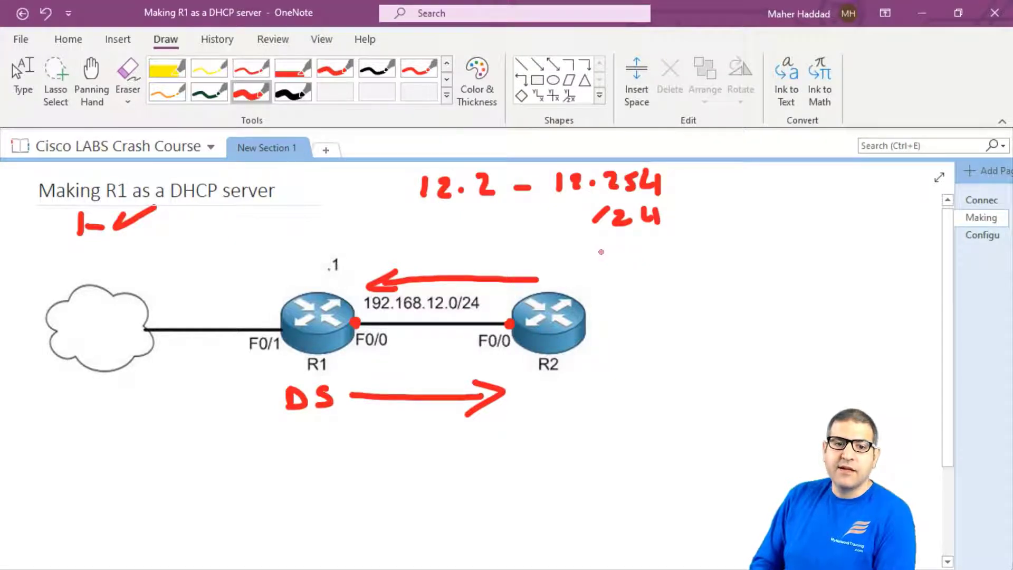
{"action": "left_click_drag", "start_coordinate": [551, 238], "coordinate": [552, 255]}
{"action": "mouse_move", "coordinate": [561, 240]}
{"action": "left_mouse_down"}
{"action": "mouse_move", "coordinate": [572, 254]}
{"action": "mouse_move", "coordinate": [602, 256]}
{"action": "left_mouse_up"}
{"action": "left_click", "coordinate": [583, 249]}
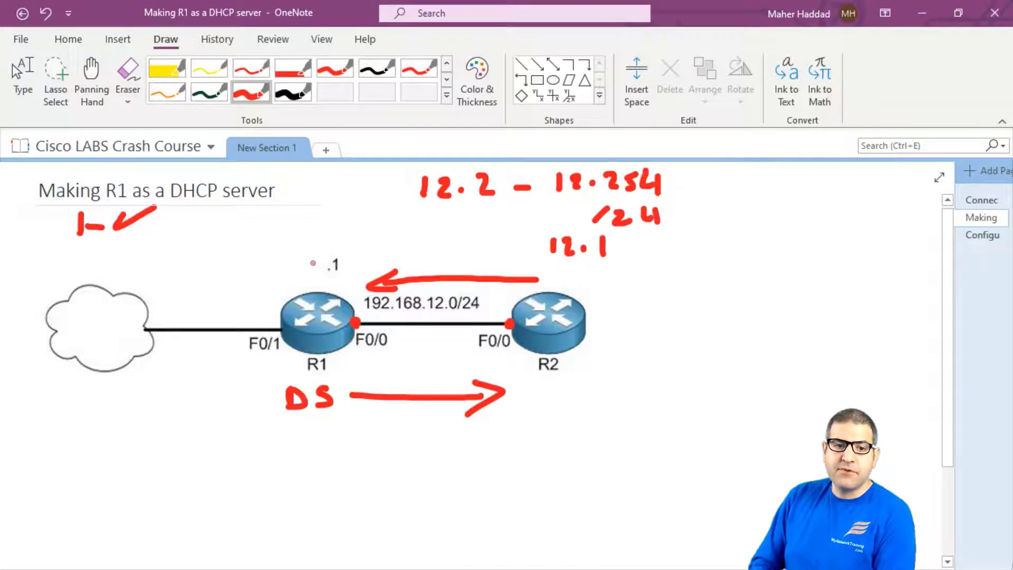
{"action": "mouse_move", "coordinate": [312, 263]}
{"action": "left_mouse_down"}
{"action": "mouse_move", "coordinate": [323, 275]}
{"action": "mouse_move", "coordinate": [348, 249]}
{"action": "mouse_move", "coordinate": [316, 251]}
{"action": "left_mouse_up"}
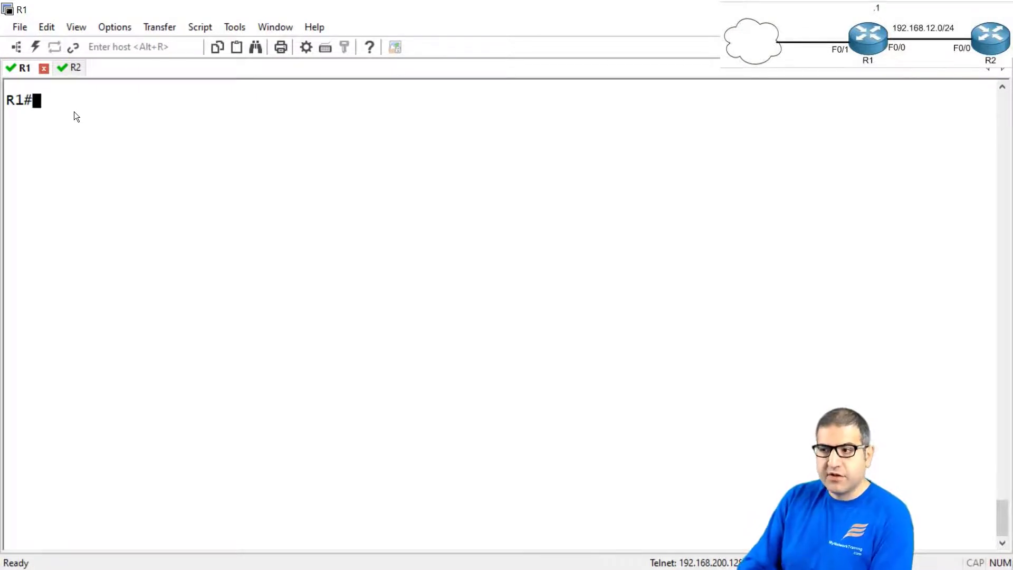
Give R1's F0/0 the address 192.168.12.1 255.255.255.0 and enable it with no shut.
{"action": "type", "text": "conf t"}
{"action": "key", "text": "Return"}
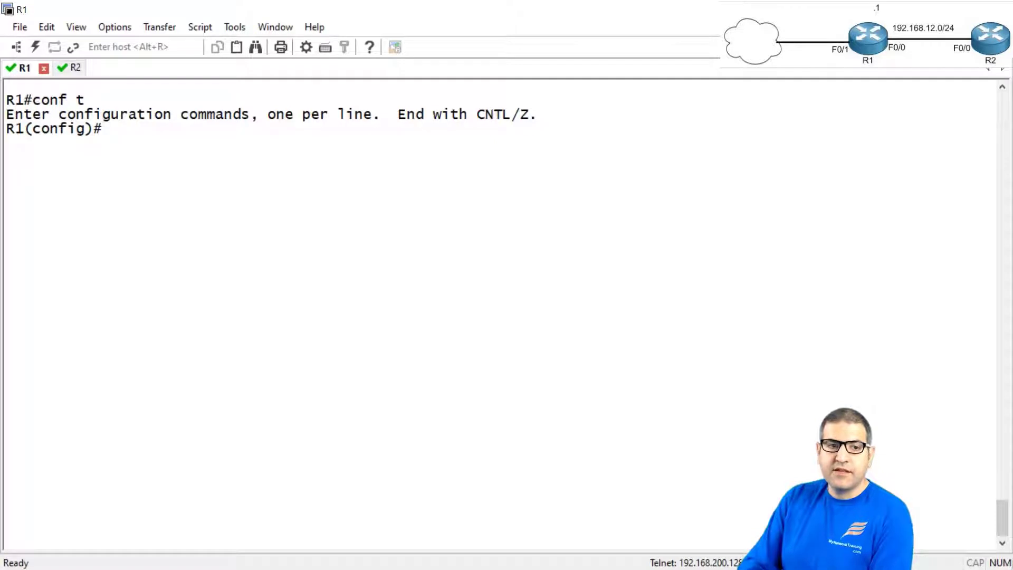
{"action": "type", "text": "int "}
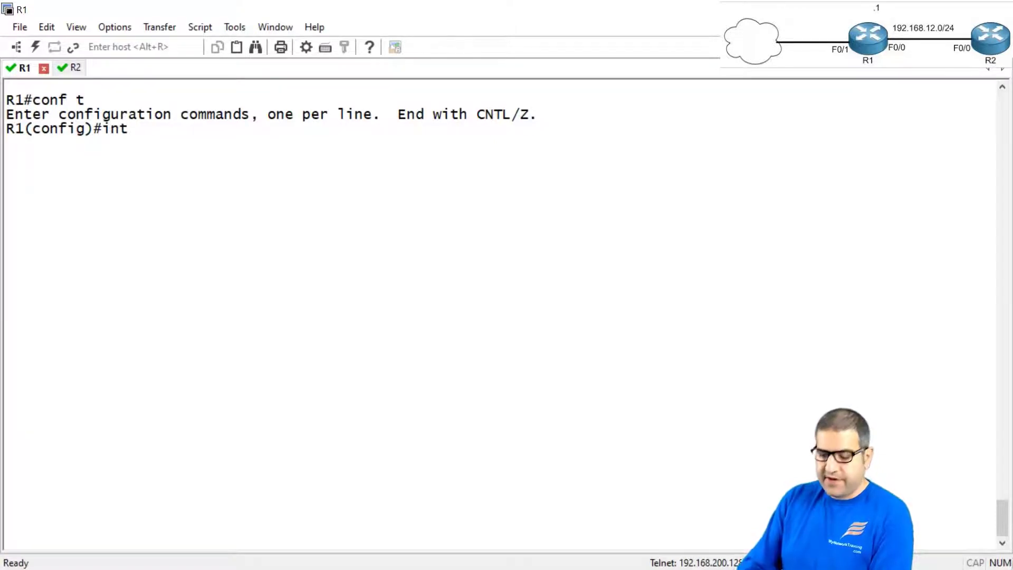
{"action": "type", "text": "f0/0"}
{"action": "key", "text": "Return"}
{"action": "type", "text": "i"}
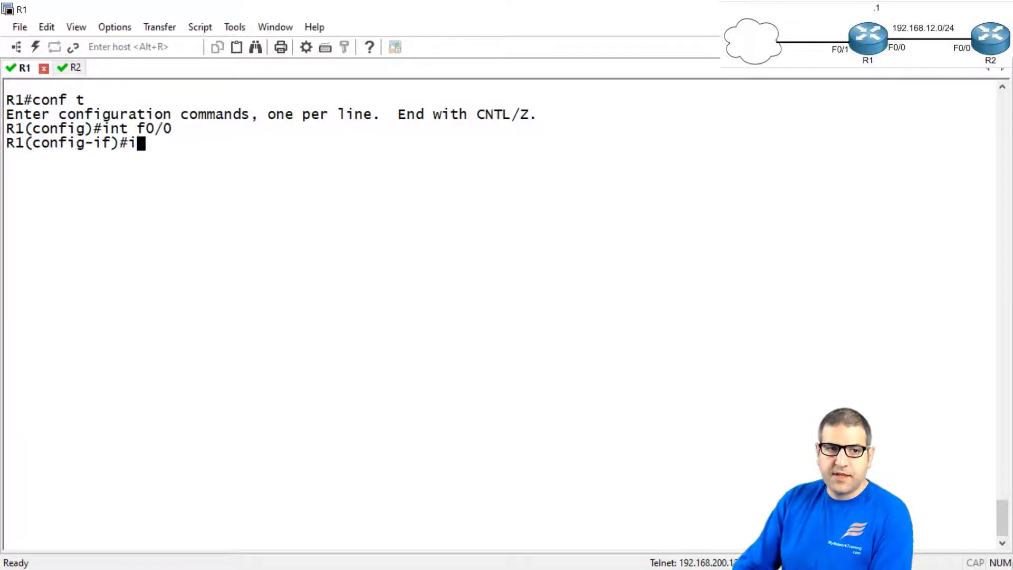
{"action": "type", "text": "p add"}
{"action": "key", "text": "Tab"}
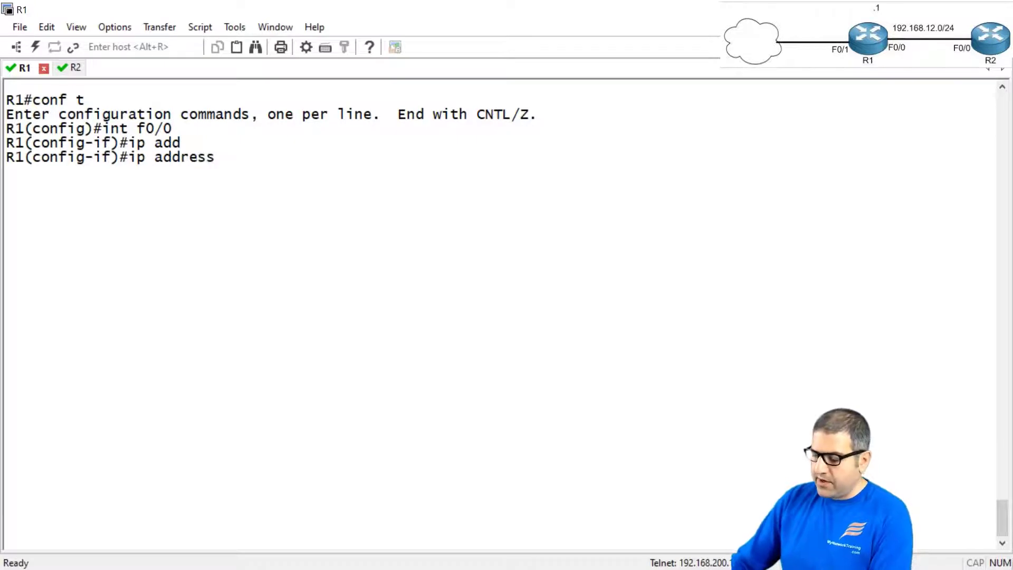
{"action": "type", "text": "92."}
{"action": "key", "text": "BackSpace"}
{"action": "key", "text": "BackSpace"}
{"action": "key", "text": "BackSpace"}
{"action": "type", "text": "19"}
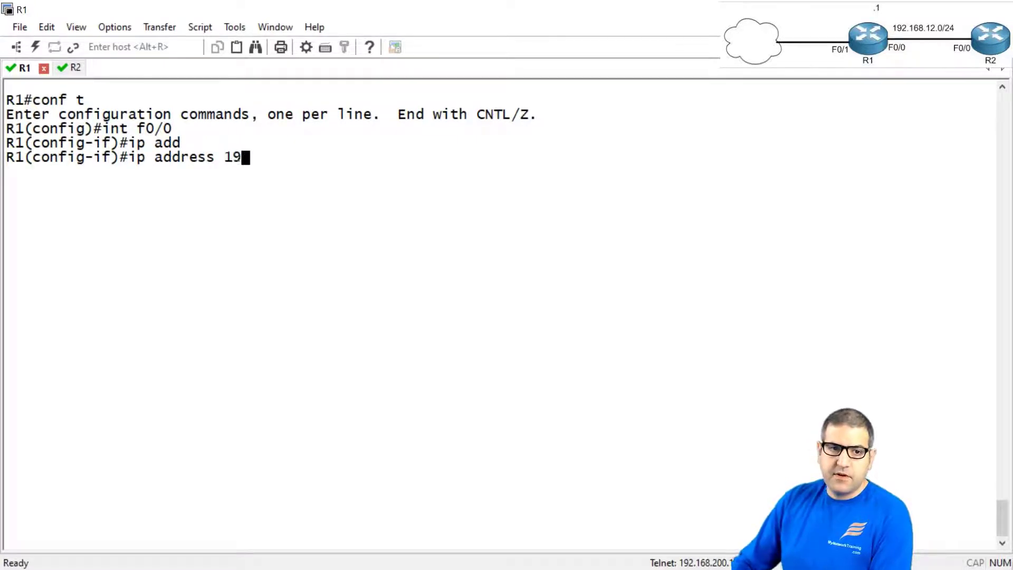
{"action": "type", "text": "2.168.12.1"}
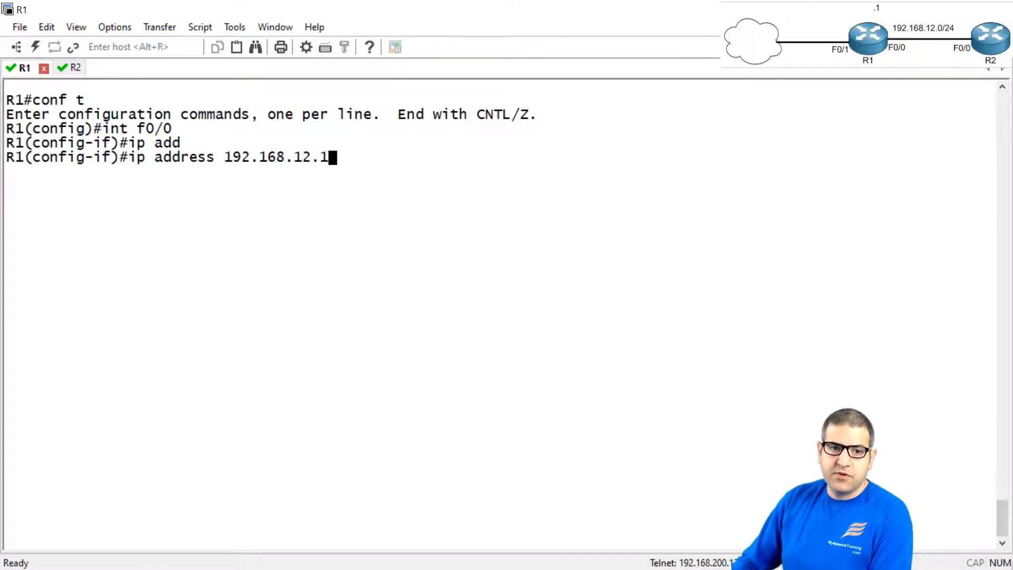
{"action": "type", "text": " 255.255.2"}
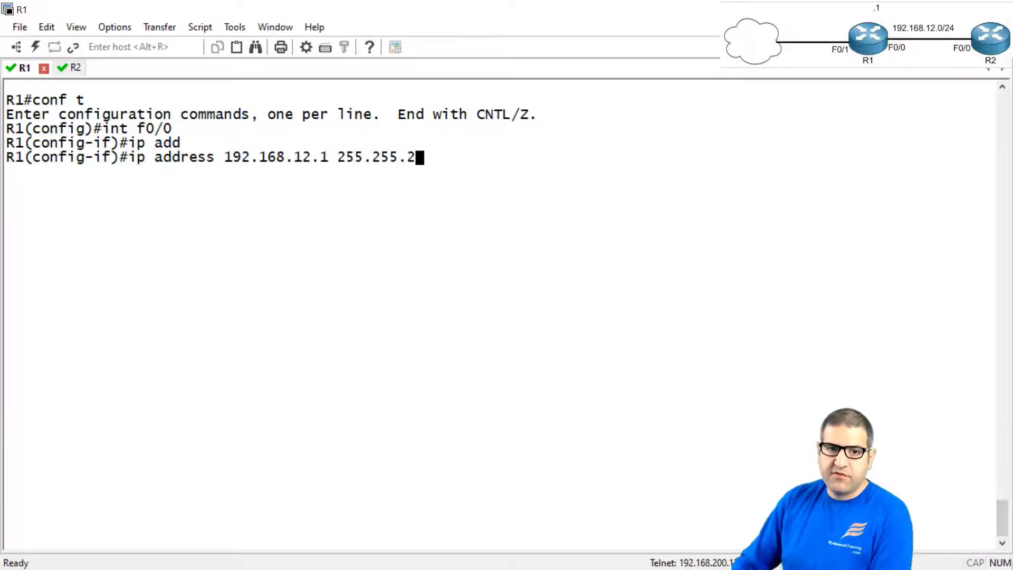
{"action": "type", "text": "55.0"}
{"action": "key", "text": "Return"}
{"action": "type", "text": "no shu"}
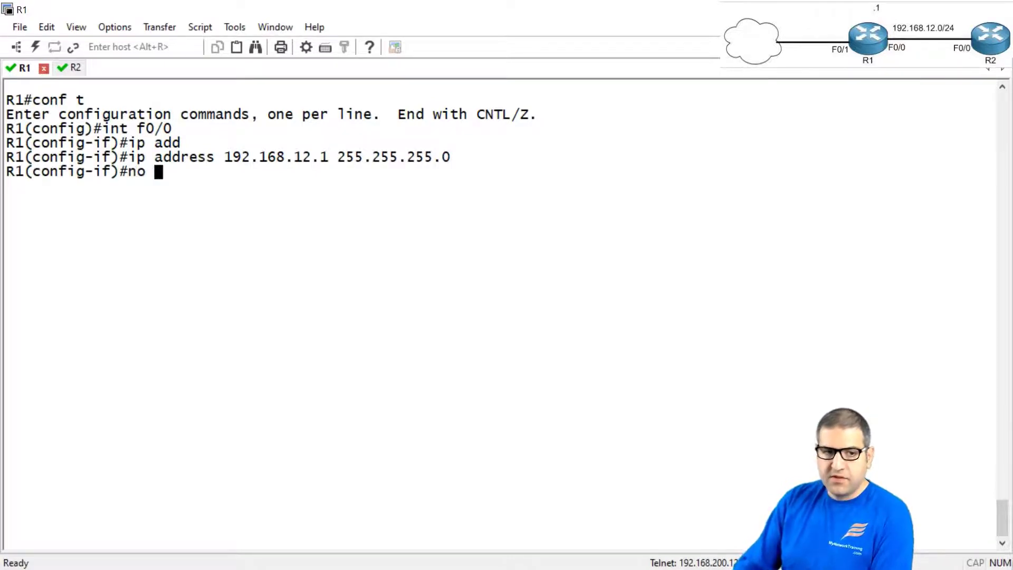
{"action": "type", "text": "t"}
{"action": "key", "text": "Return"}
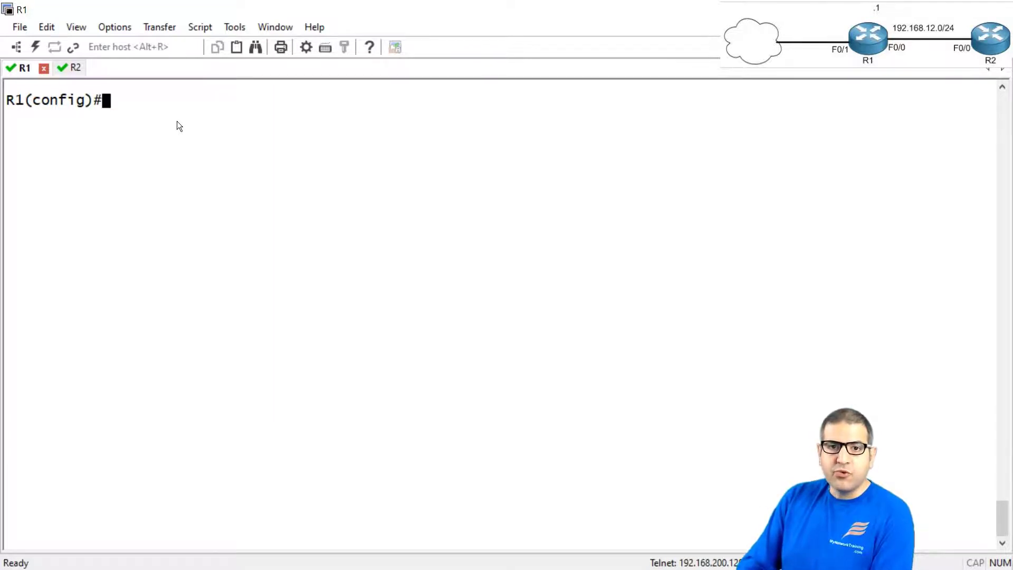
Browse the ip dhcp options and create a DHCP pool named LAN on R1.
{"action": "type", "text": "ip dh"}
{"action": "key", "text": "Tab"}
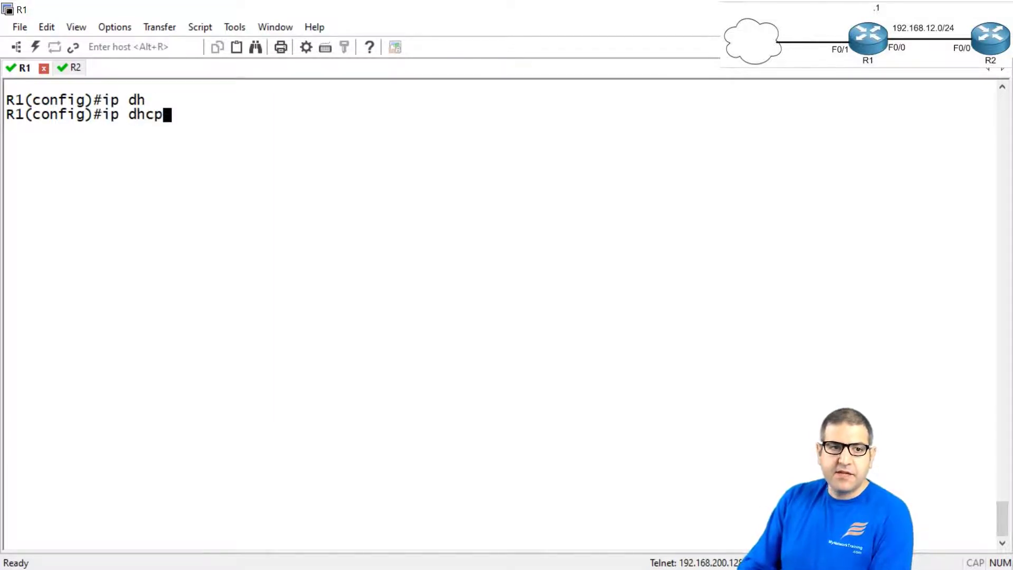
{"action": "type", "text": "?"}
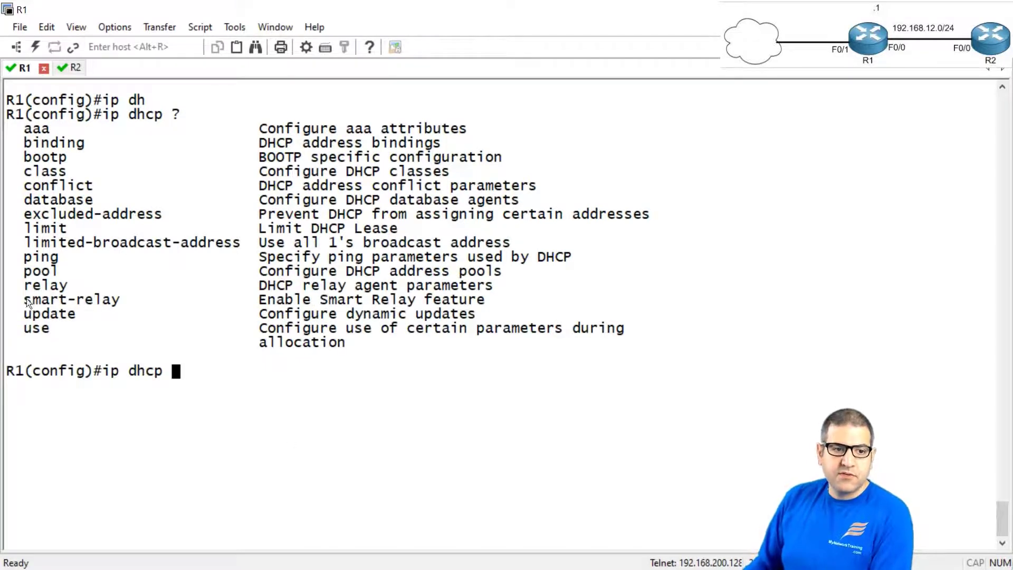
{"action": "left_click_drag", "start_coordinate": [25, 271], "coordinate": [56, 274]}
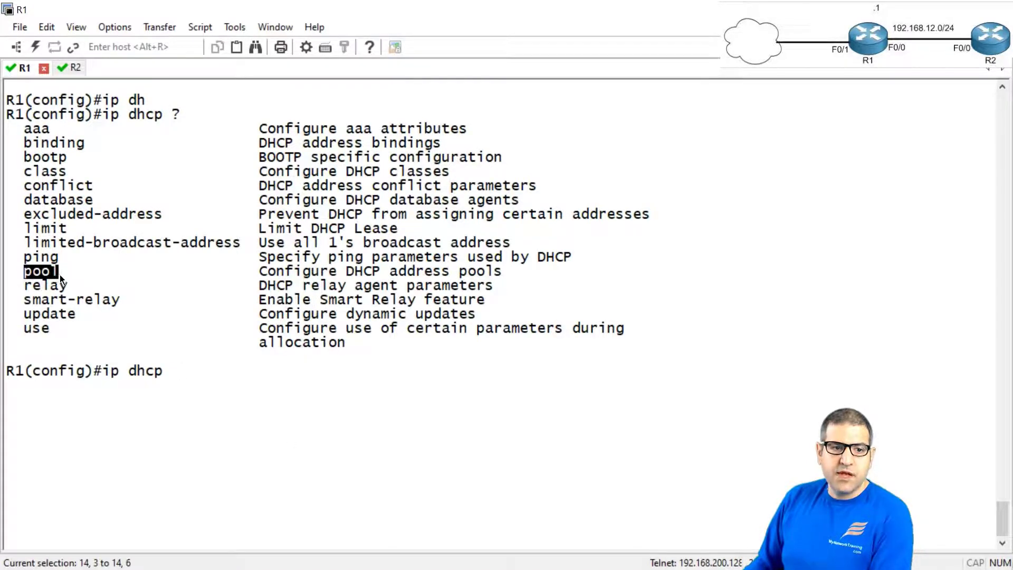
{"action": "left_click", "coordinate": [198, 375]}
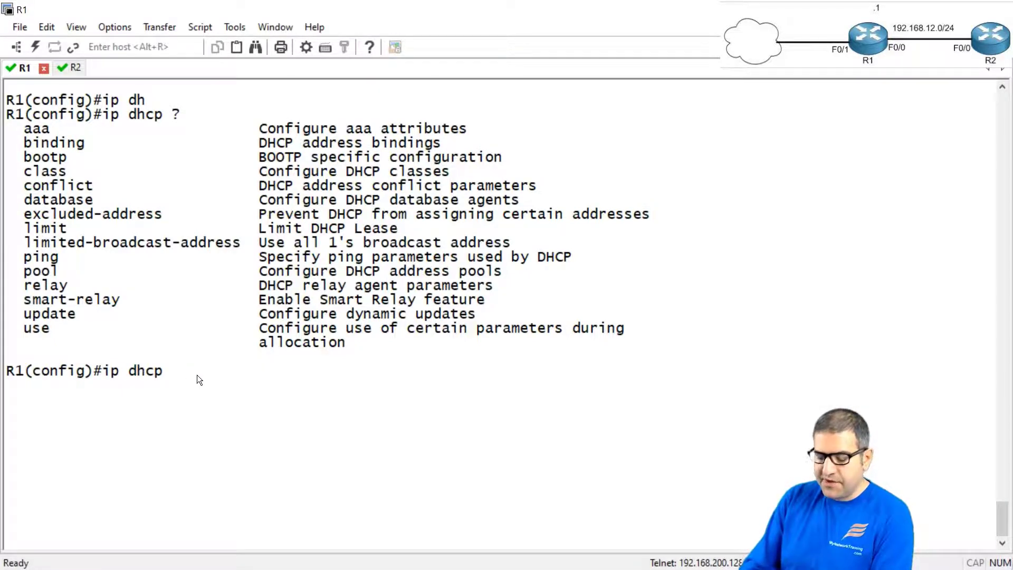
{"action": "type", "text": "pool ?"}
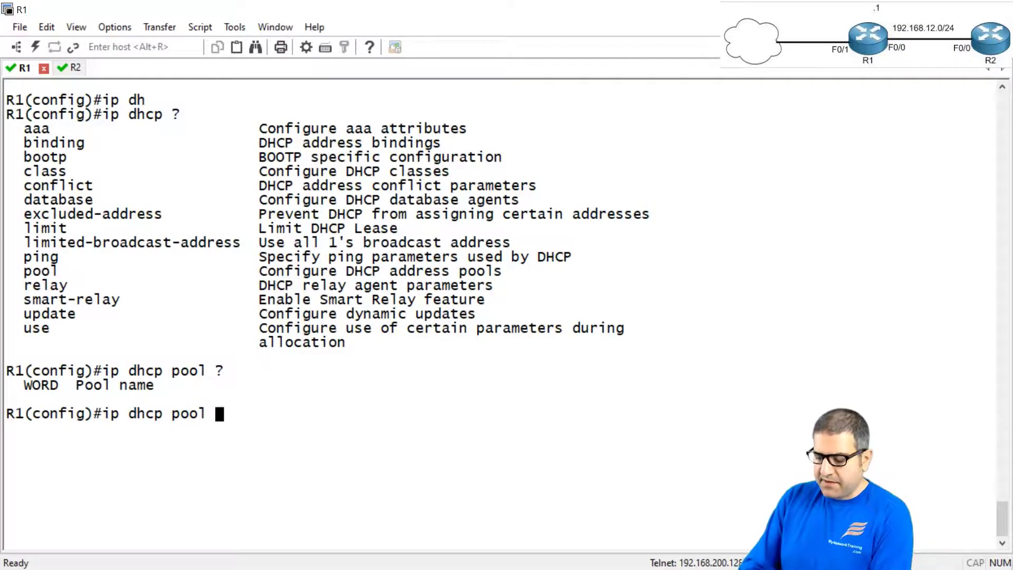
{"action": "type", "text": "LAN"}
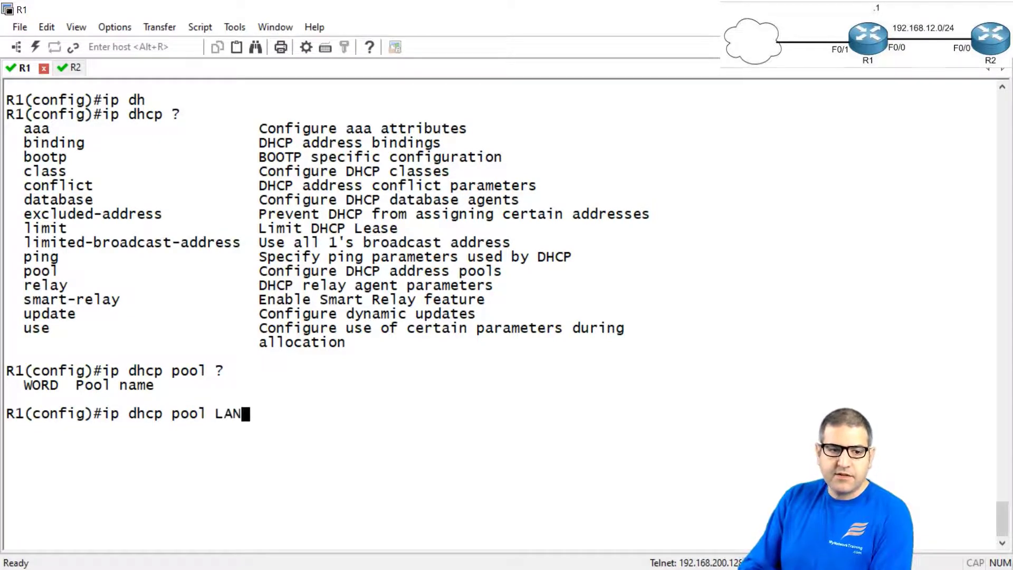
{"action": "key", "text": "Return"}
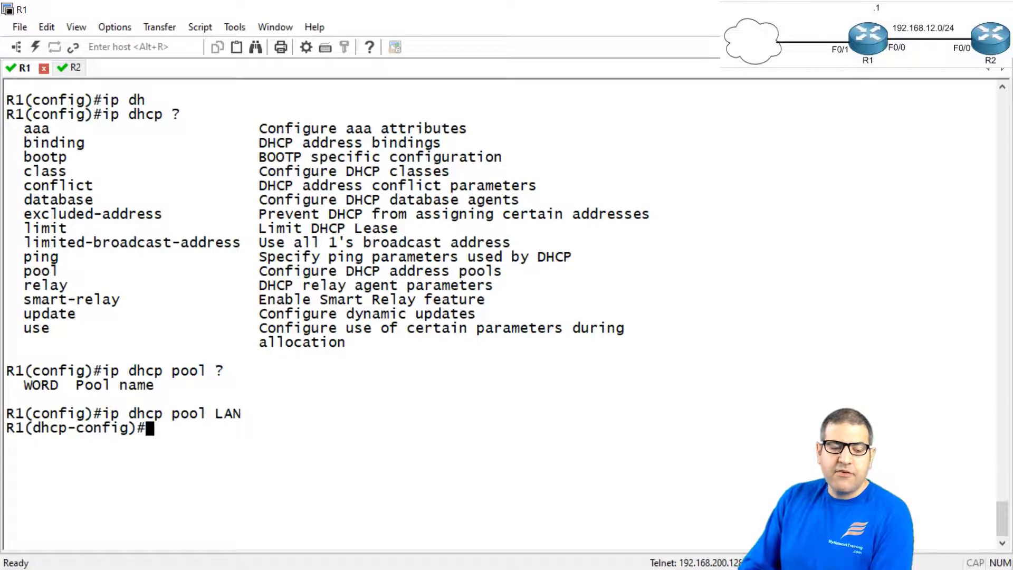
List the pool commands, highlighting network, dns-server and default-router.
{"action": "type", "text": "?"}
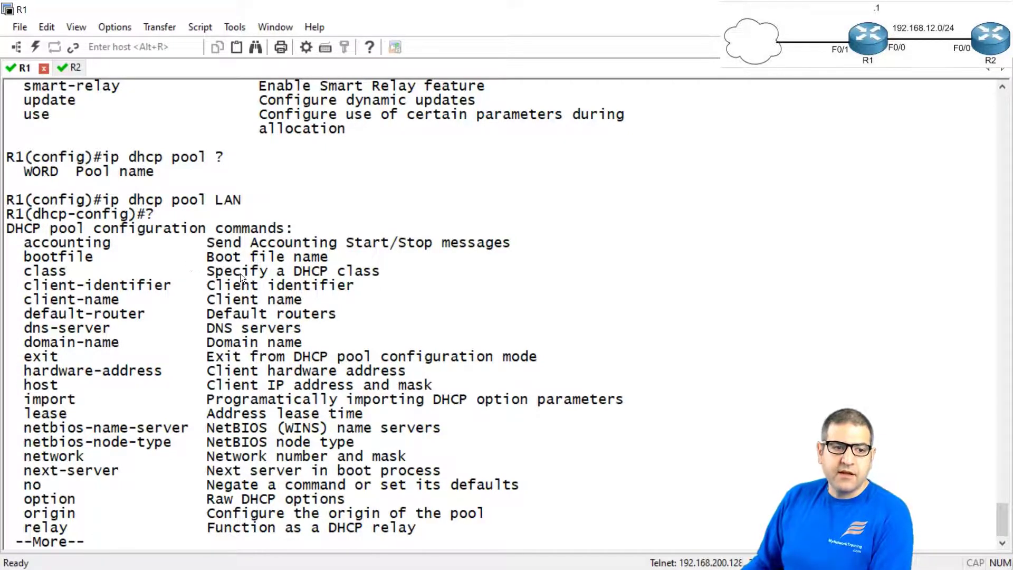
{"action": "key", "text": "space"}
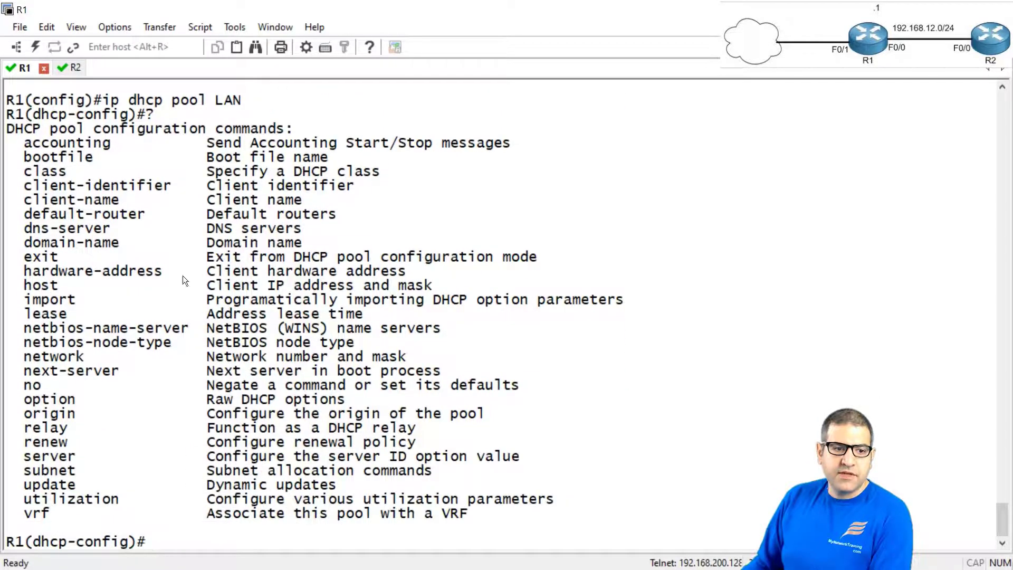
{"action": "left_click_drag", "start_coordinate": [23, 364], "coordinate": [90, 361]}
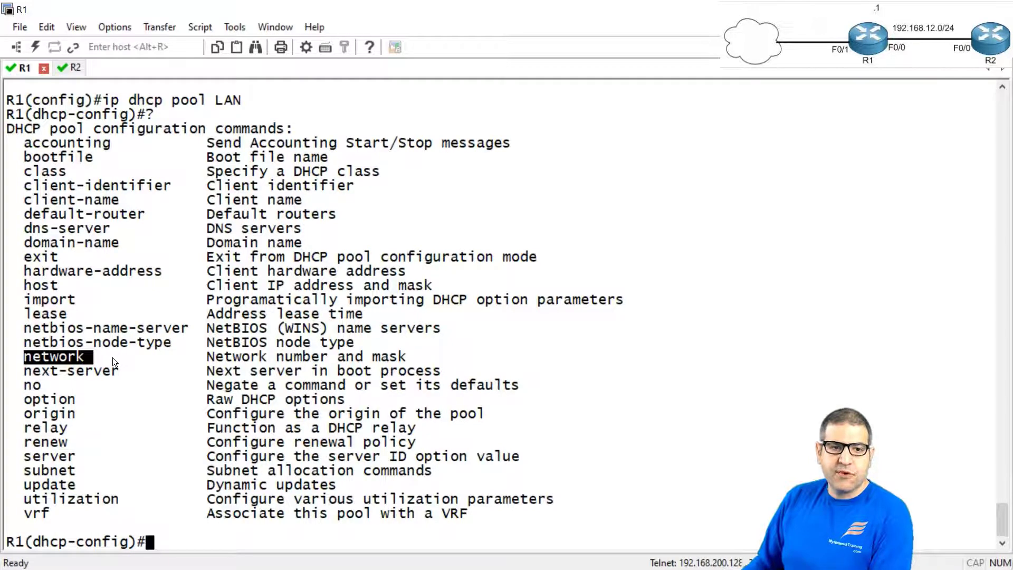
{"action": "left_click_drag", "start_coordinate": [24, 229], "coordinate": [118, 229]}
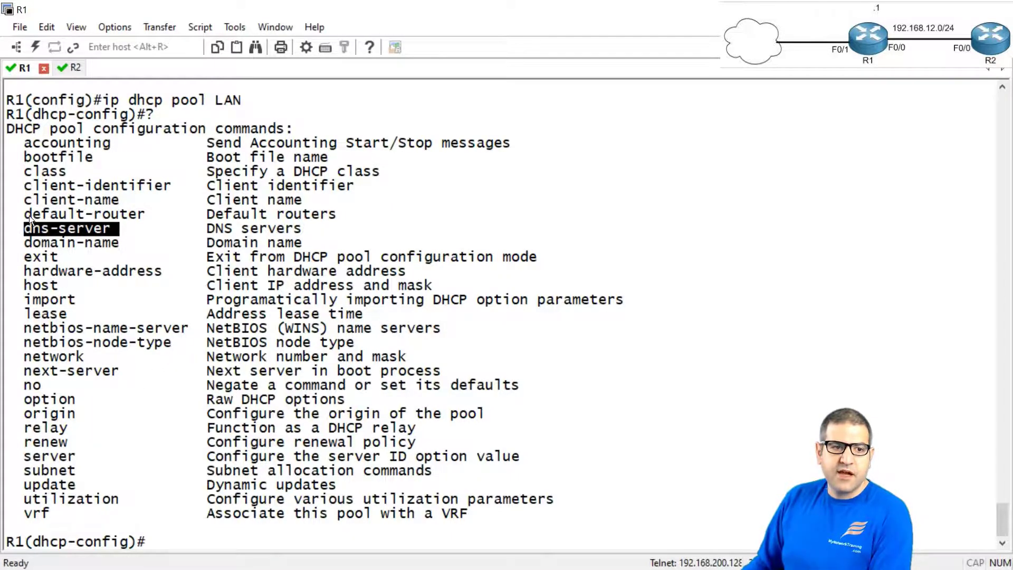
{"action": "left_click_drag", "start_coordinate": [29, 215], "coordinate": [334, 213]}
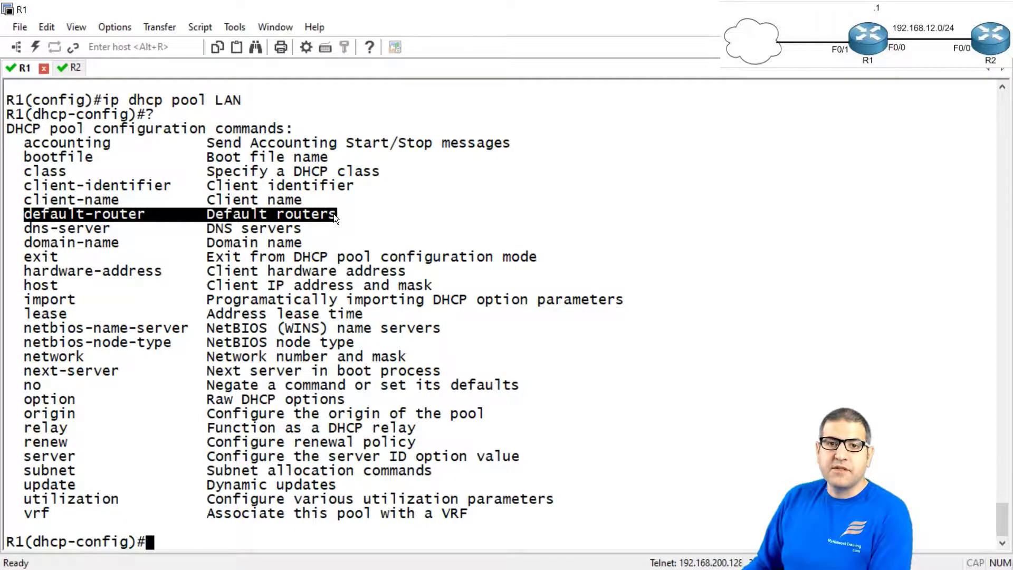
{"action": "left_click", "coordinate": [318, 363]}
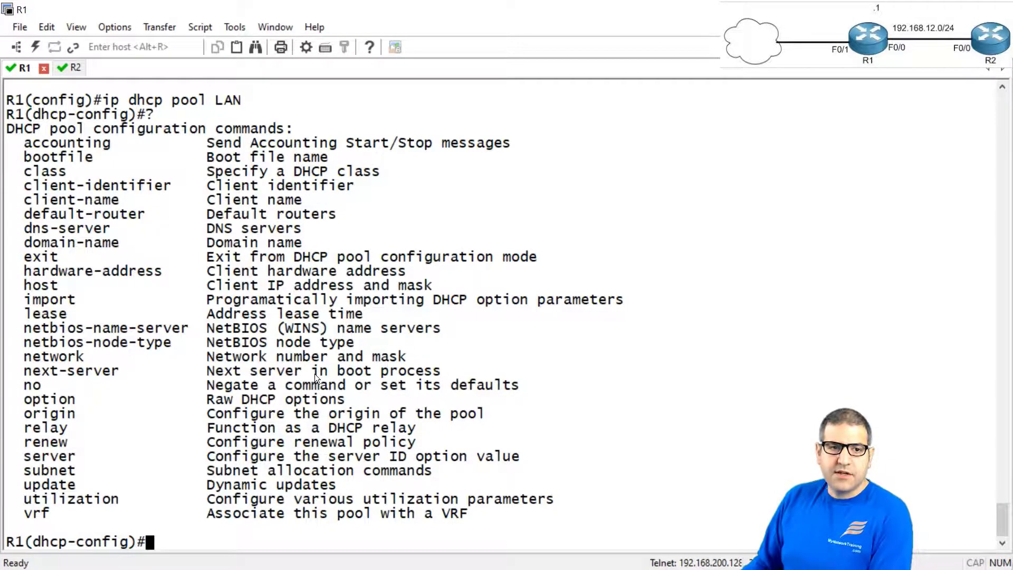
{"action": "right_click", "coordinate": [354, 345]}
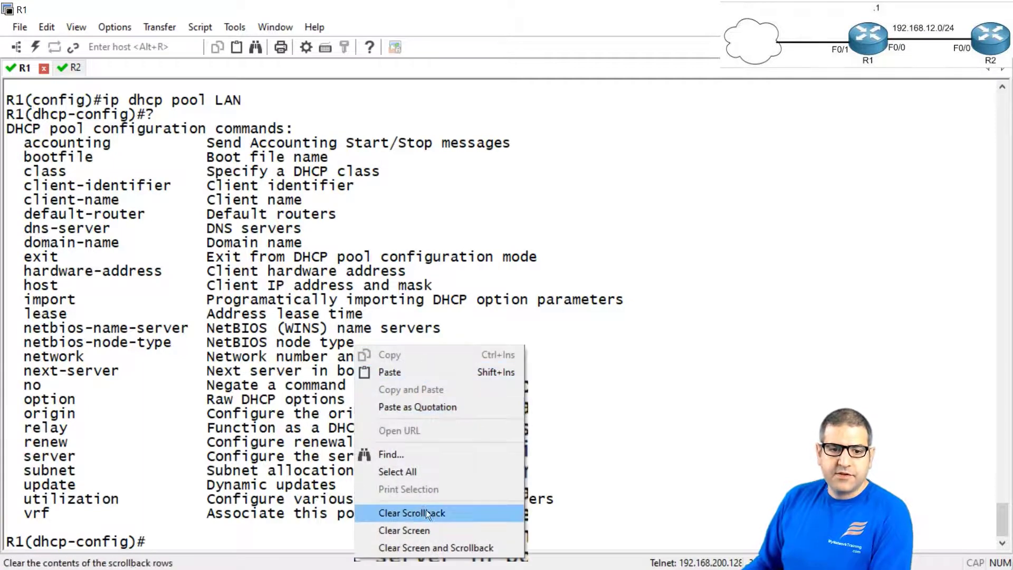
Clear the terminal and set the LAN pool network to 192.168.12.0 /24.
{"action": "left_click", "coordinate": [427, 527]}
{"action": "key", "text": "Return"}
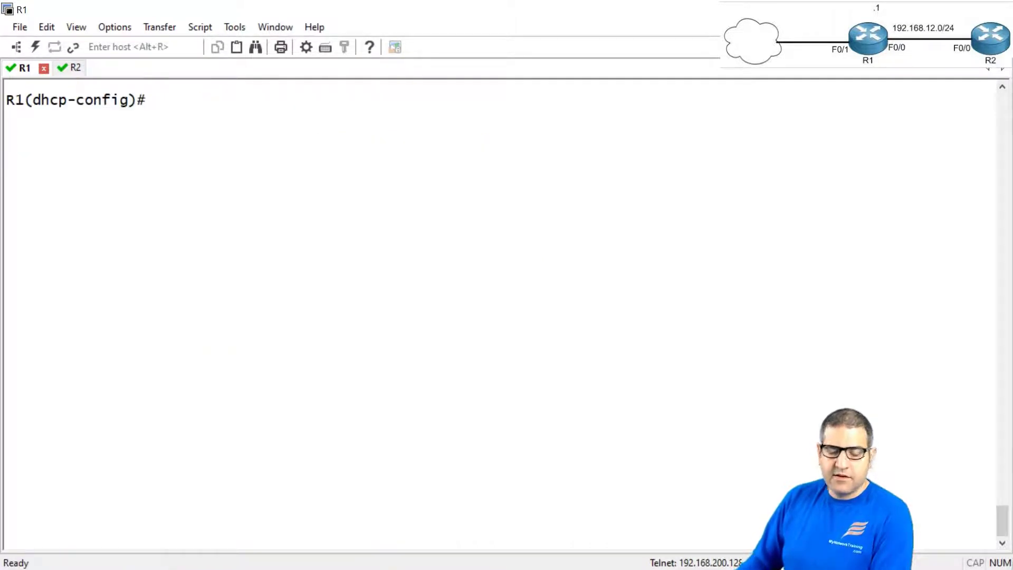
{"action": "type", "text": "netwo"}
{"action": "key", "text": "Tab"}
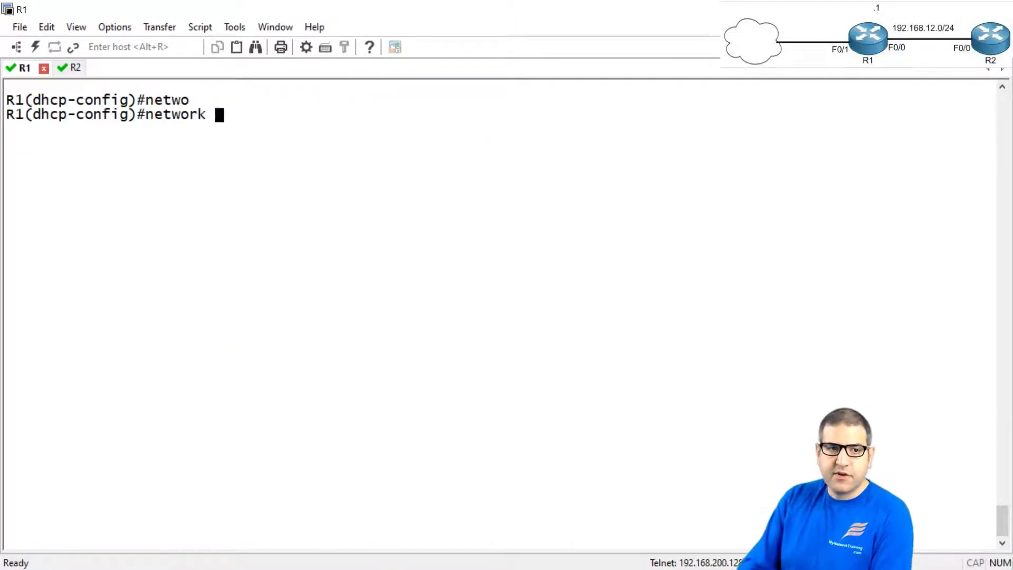
{"action": "type", "text": "?"}
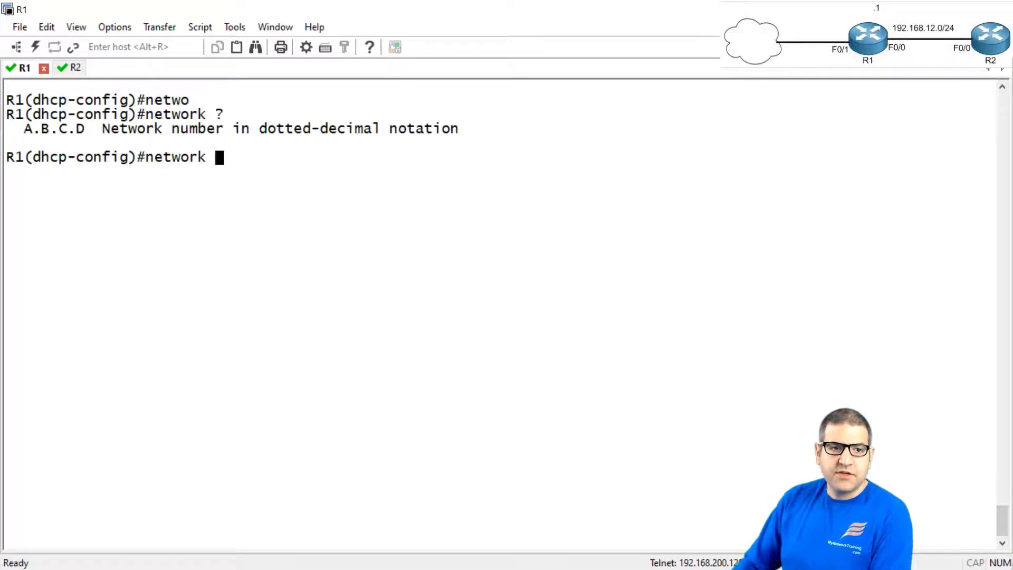
{"action": "type", "text": "192.16"}
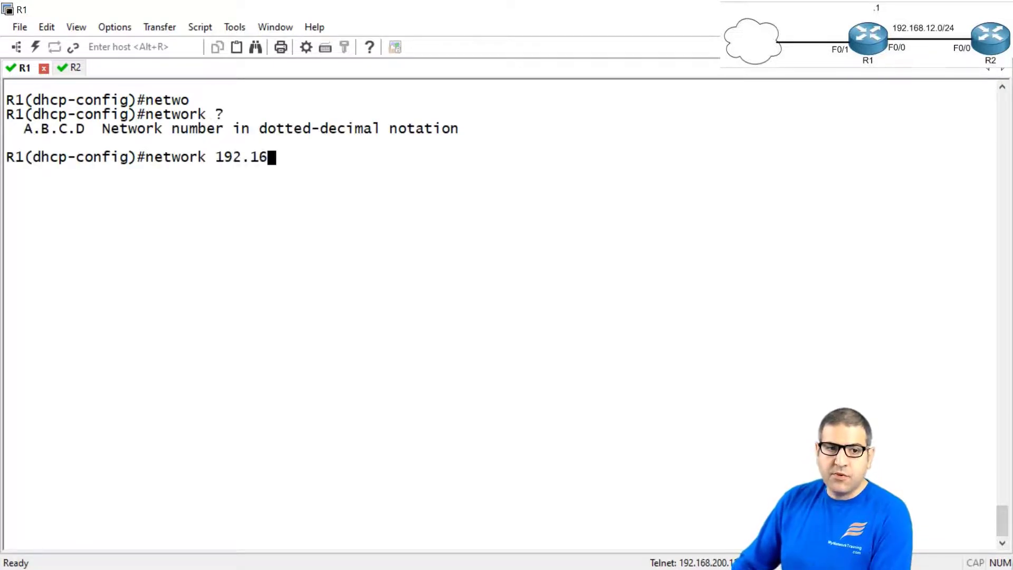
{"action": "type", "text": "8.12.0 ?"}
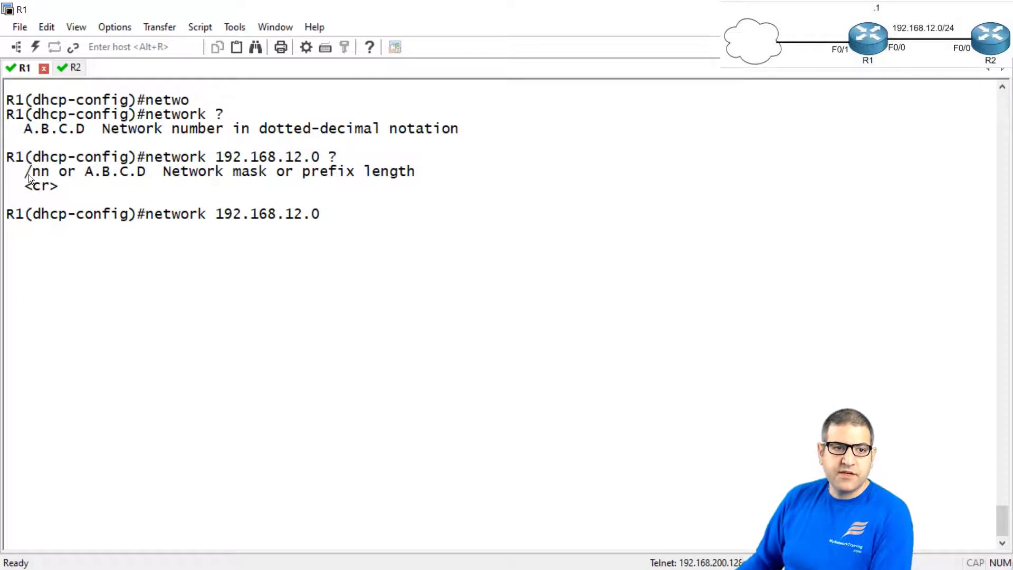
{"action": "type", "text": "/"}
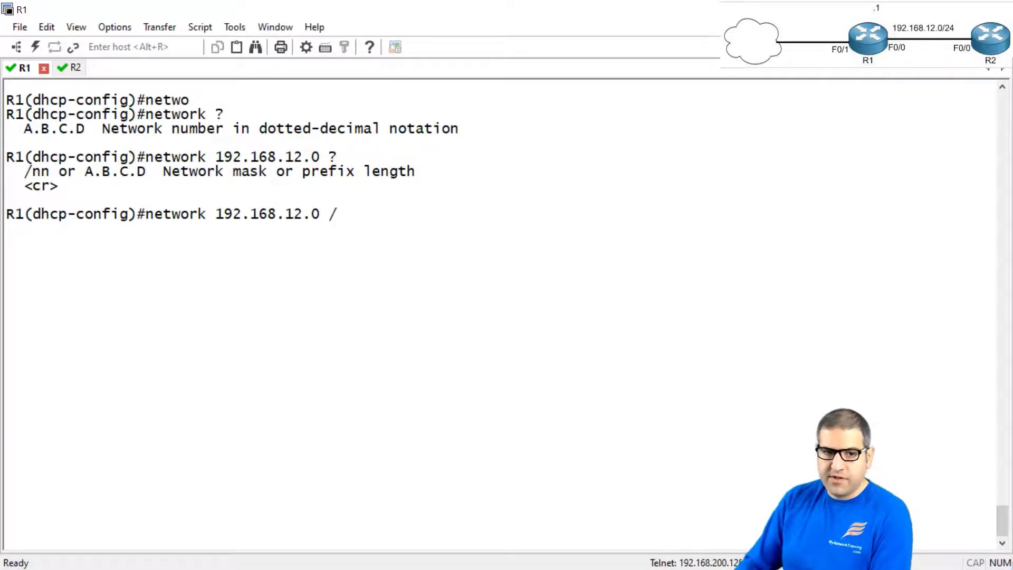
{"action": "type", "text": "24"}
{"action": "key", "text": "Return"}
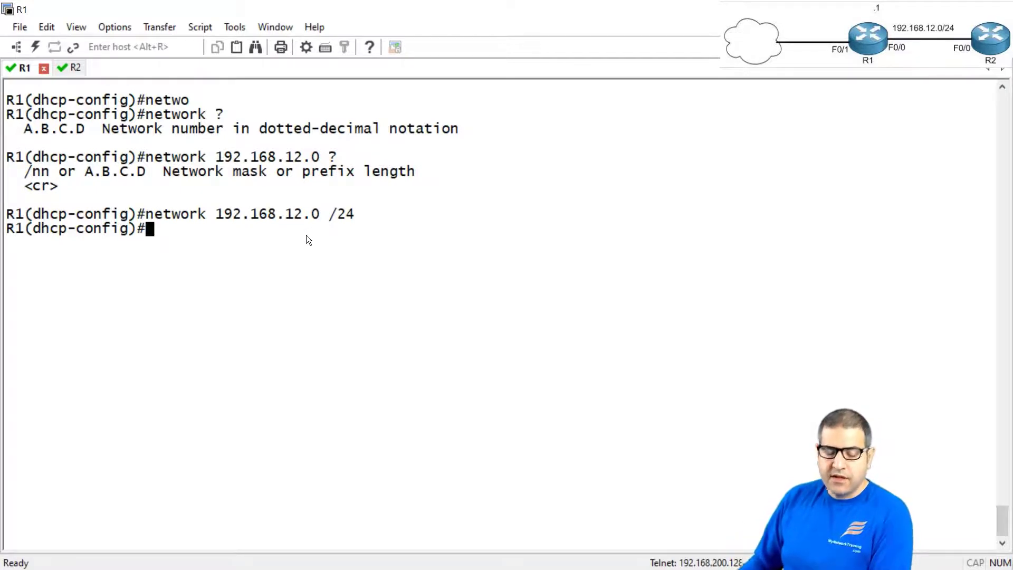
Set the pool's default router to 192.168.12.1 and DNS servers to 8.8.8.8 and 8.8.4.4.
{"action": "type", "text": "def"}
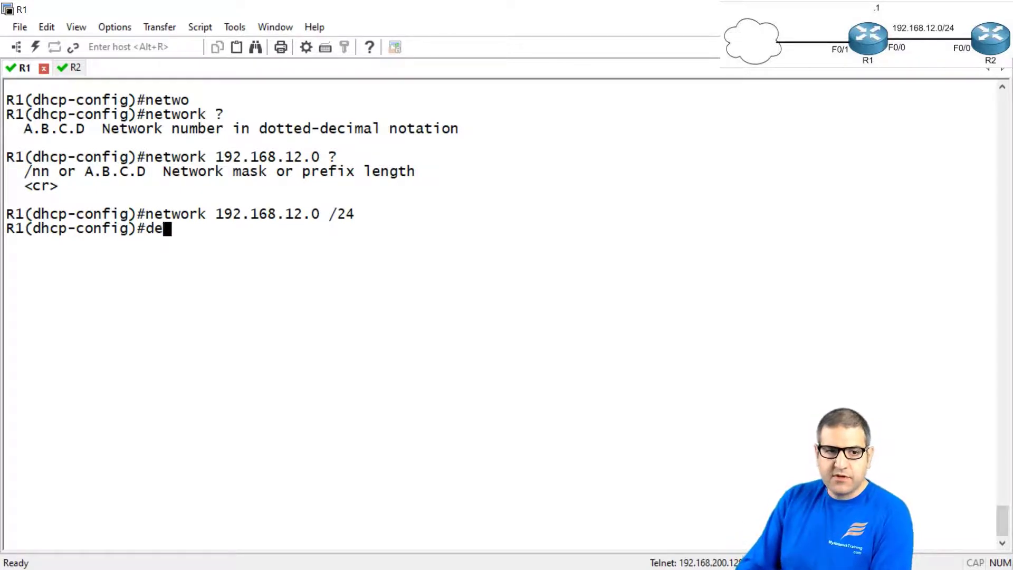
{"action": "key", "text": "Tab"}
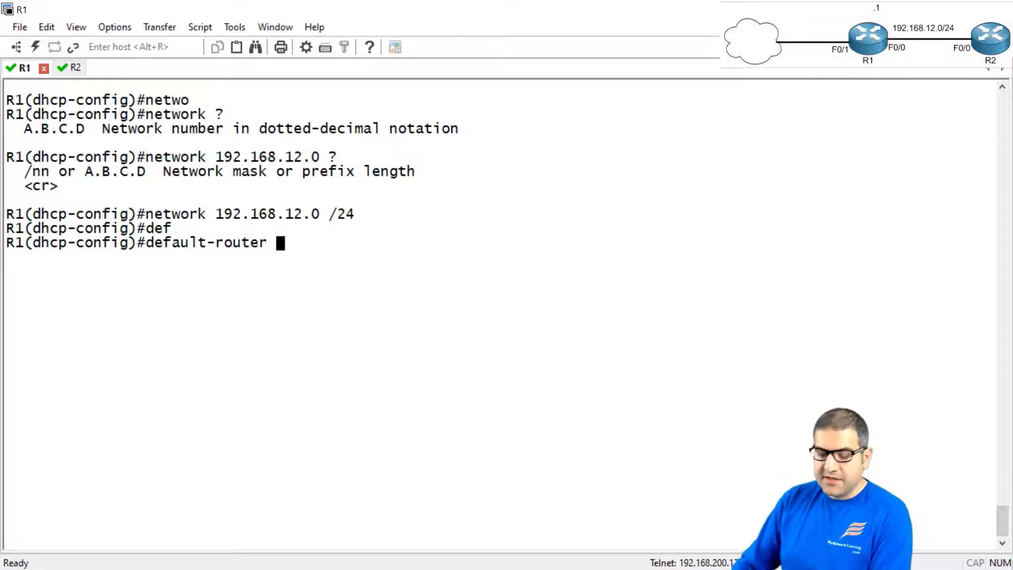
{"action": "type", "text": "19"}
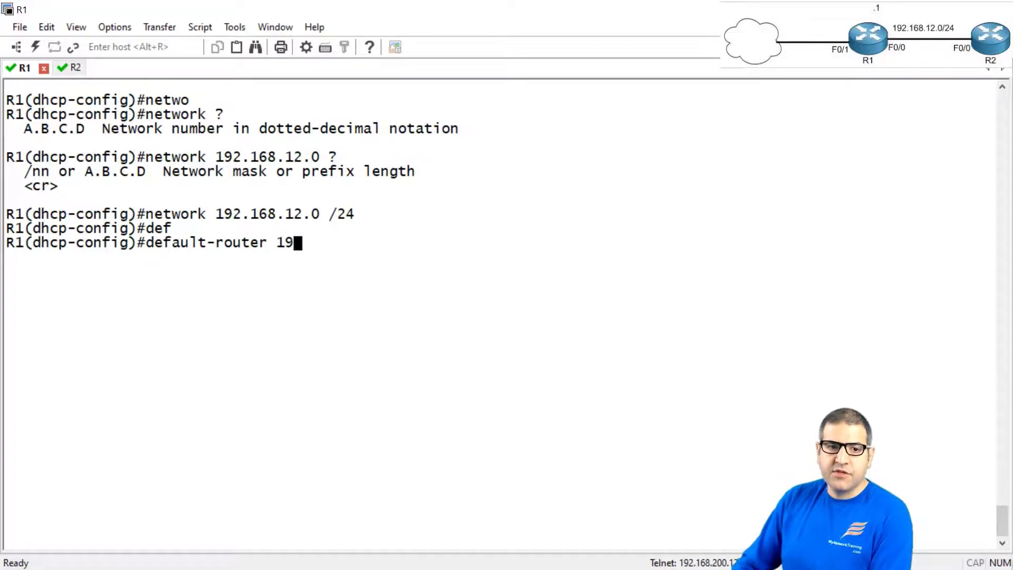
{"action": "type", "text": "2.168.12.1"}
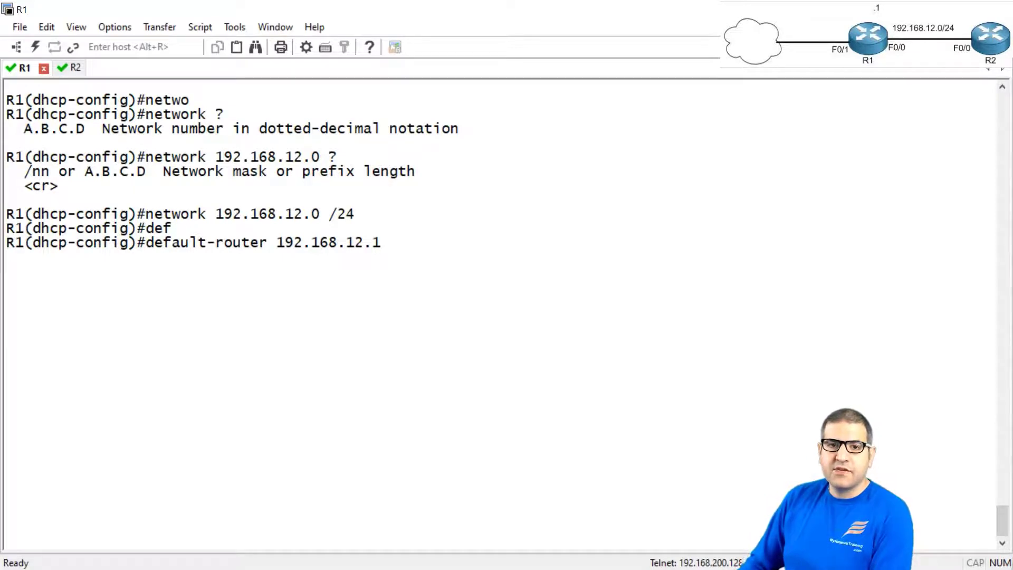
{"action": "key", "text": "Return"}
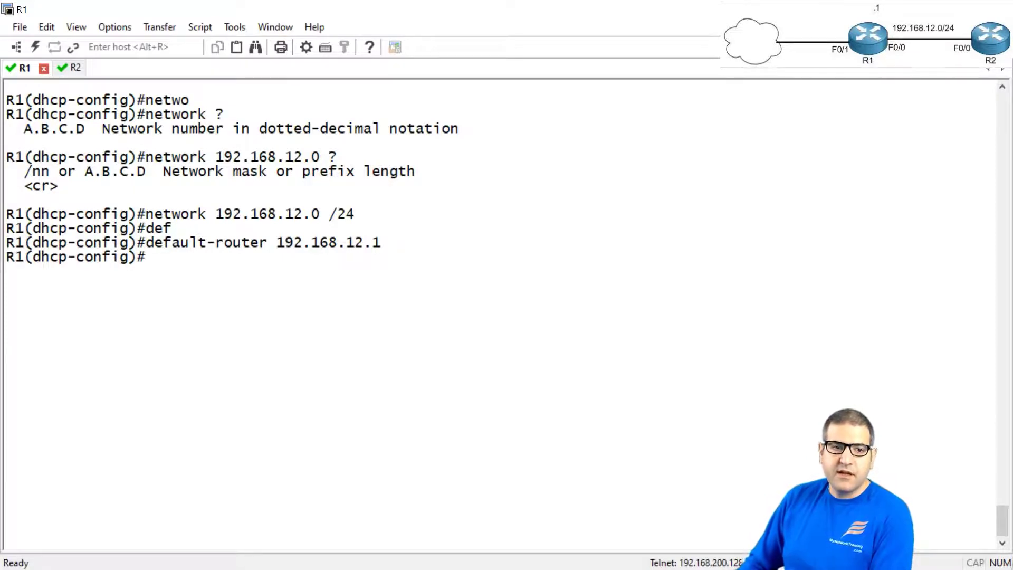
{"action": "type", "text": "dn"}
{"action": "key", "text": "Tab"}
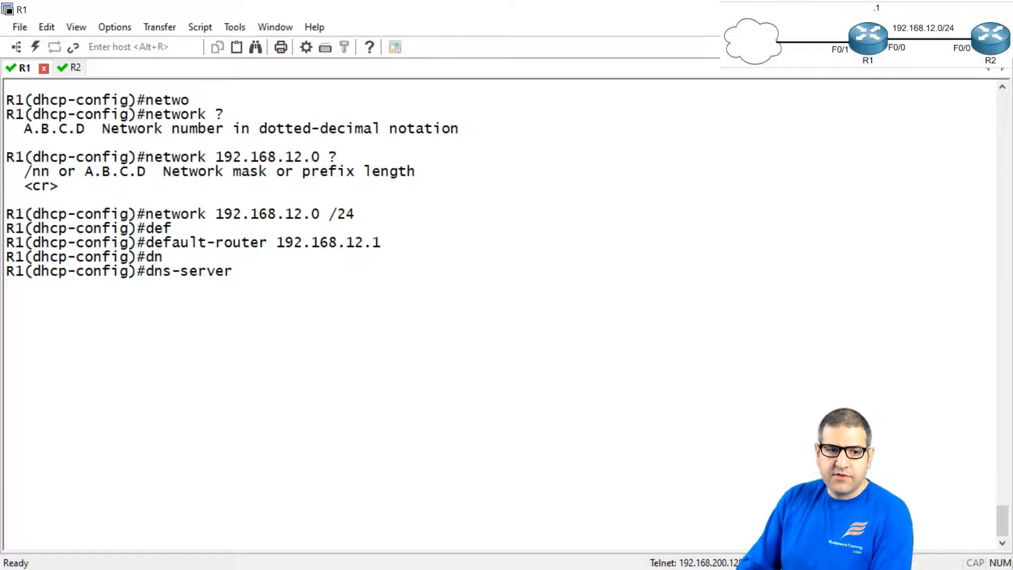
{"action": "type", "text": "8.8"}
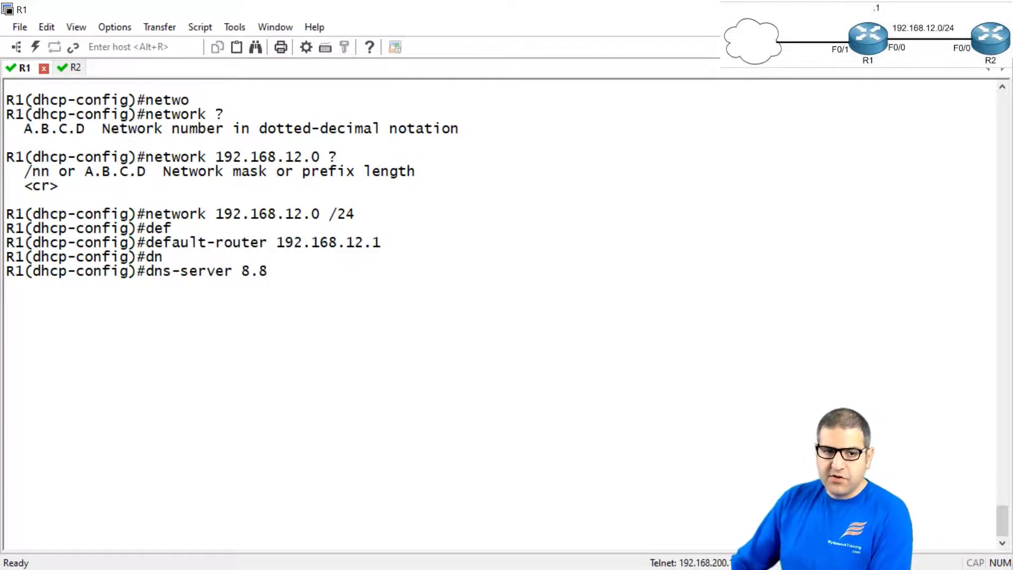
{"action": "type", "text": ".8.8 "}
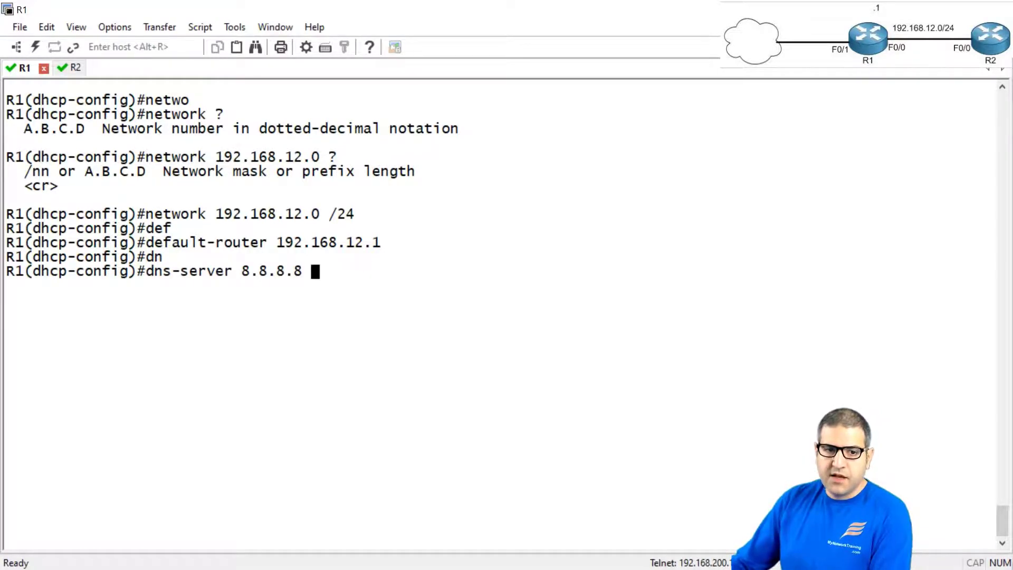
{"action": "type", "text": "8.8.4.4"}
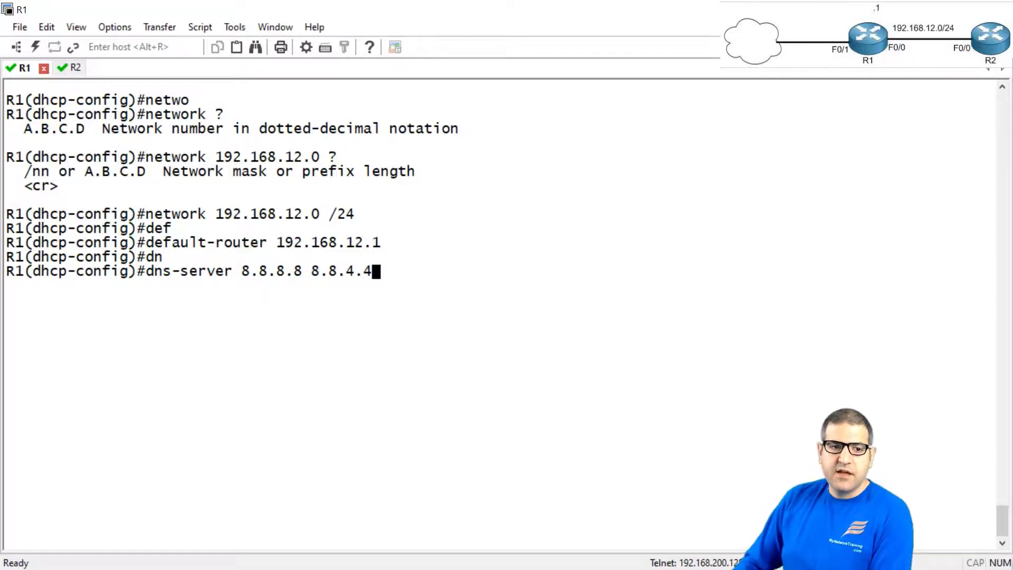
{"action": "key", "text": "Return"}
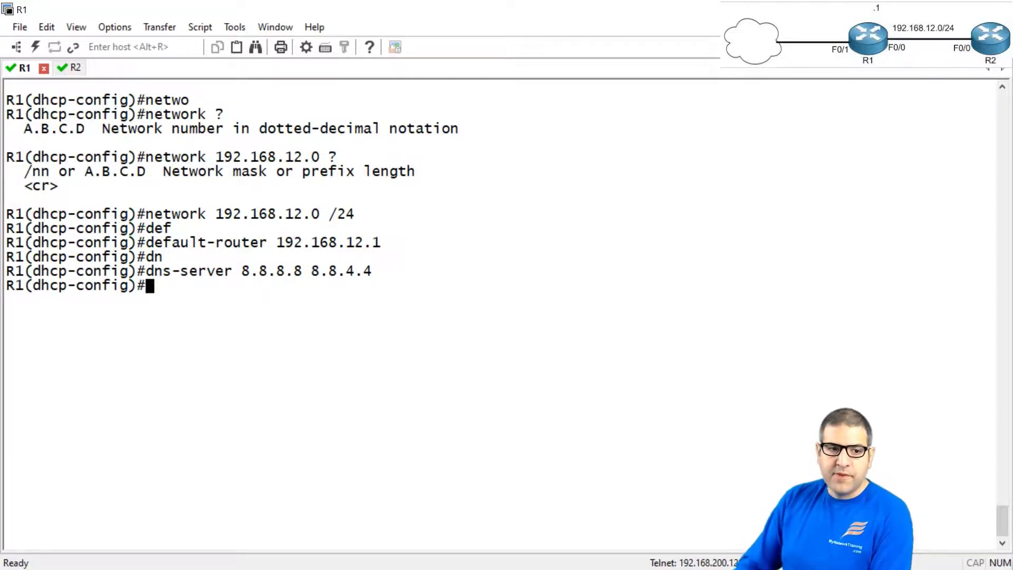
List the remaining pool commands, then move to the R2 session.
{"action": "type", "text": "?"}
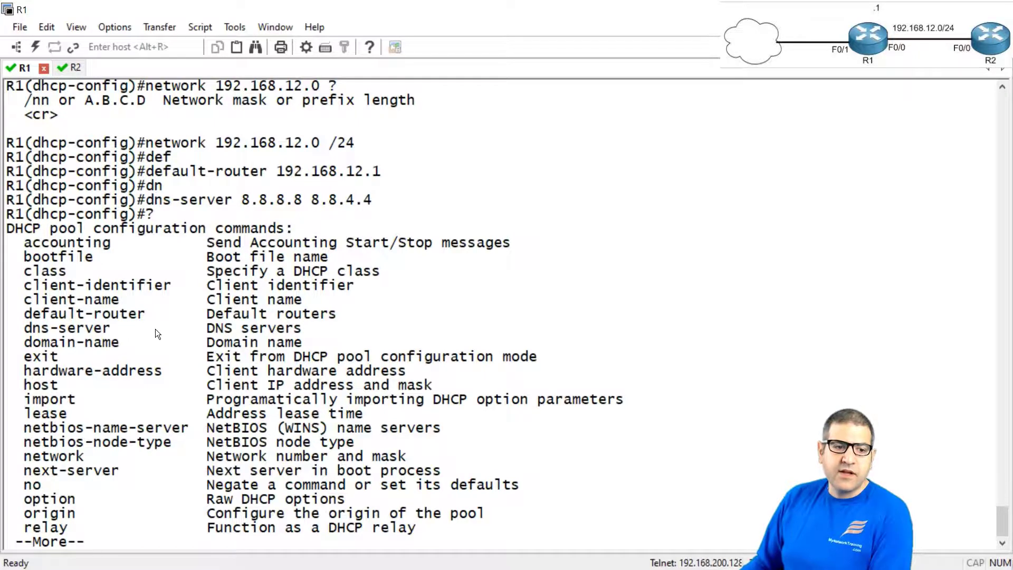
{"action": "key", "text": "space"}
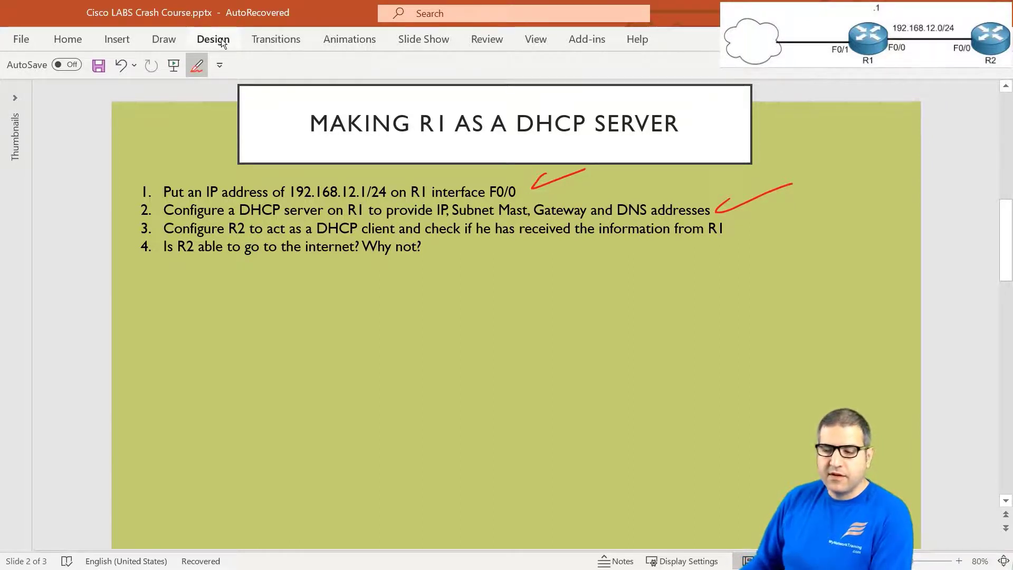
{"action": "key", "text": "alt+Tab"}
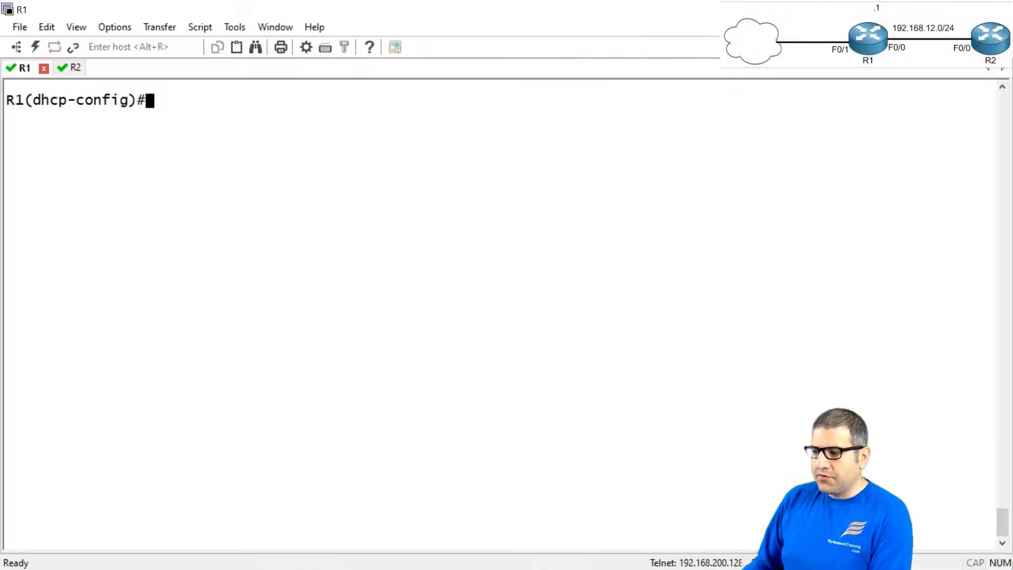
{"action": "left_click", "coordinate": [66, 69]}
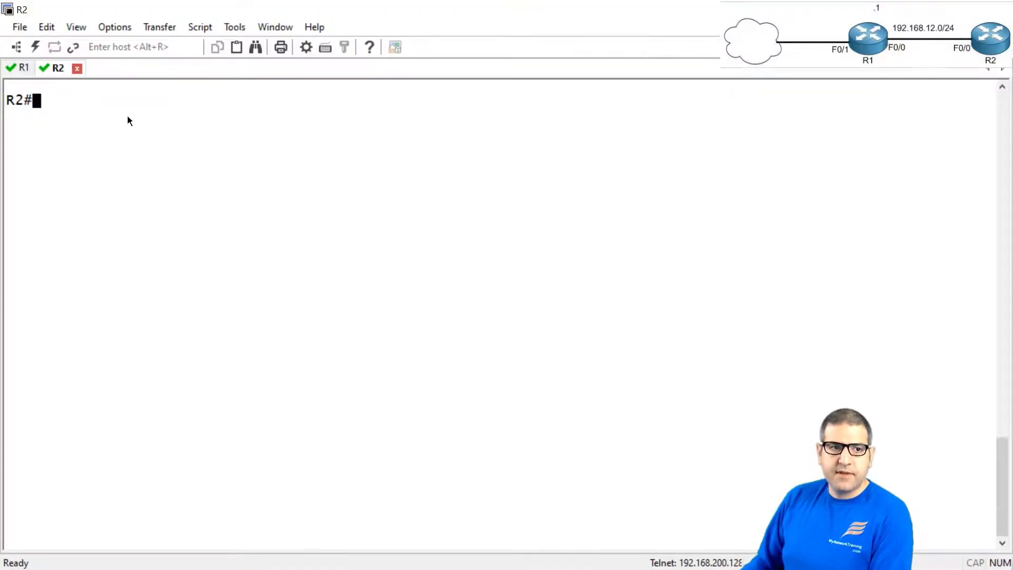
Enter R2's interface f0/0 configuration and enable it with no shut.
{"action": "type", "text": "conf t"}
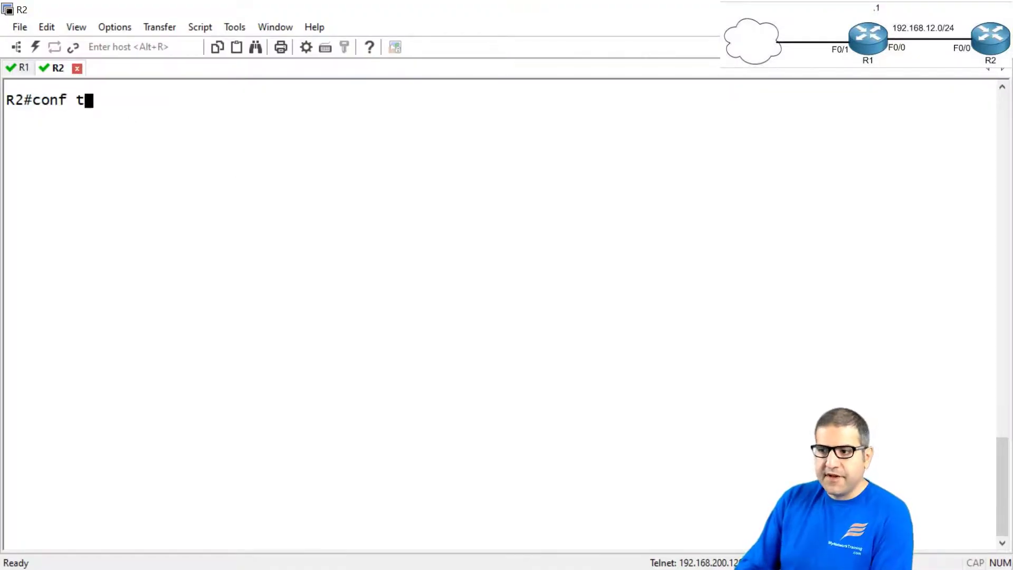
{"action": "key", "text": "Return"}
{"action": "type", "text": "intg"}
{"action": "key", "text": "BackSpace"}
{"action": "type", "text": "f0/0"}
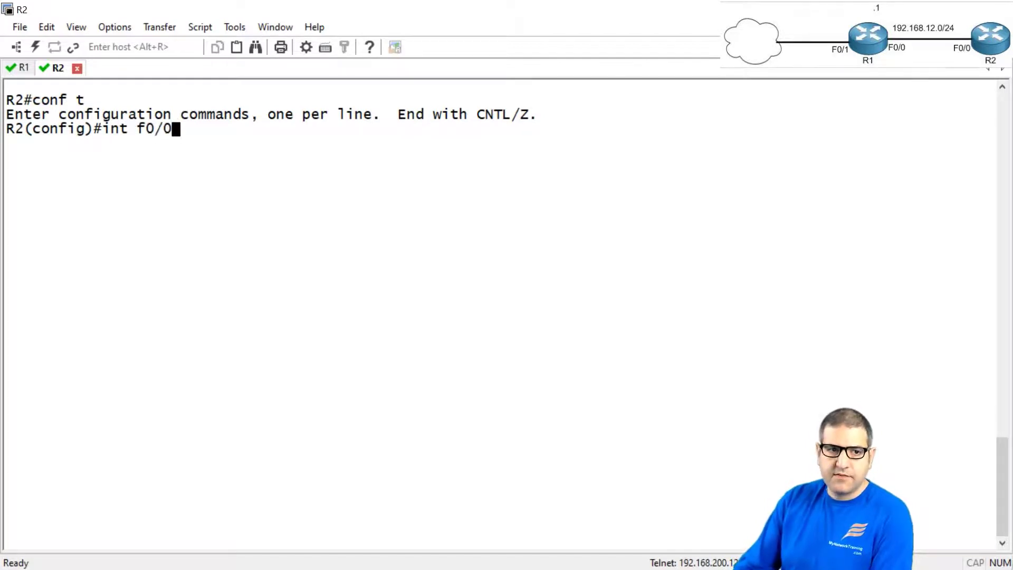
{"action": "key", "text": "Return"}
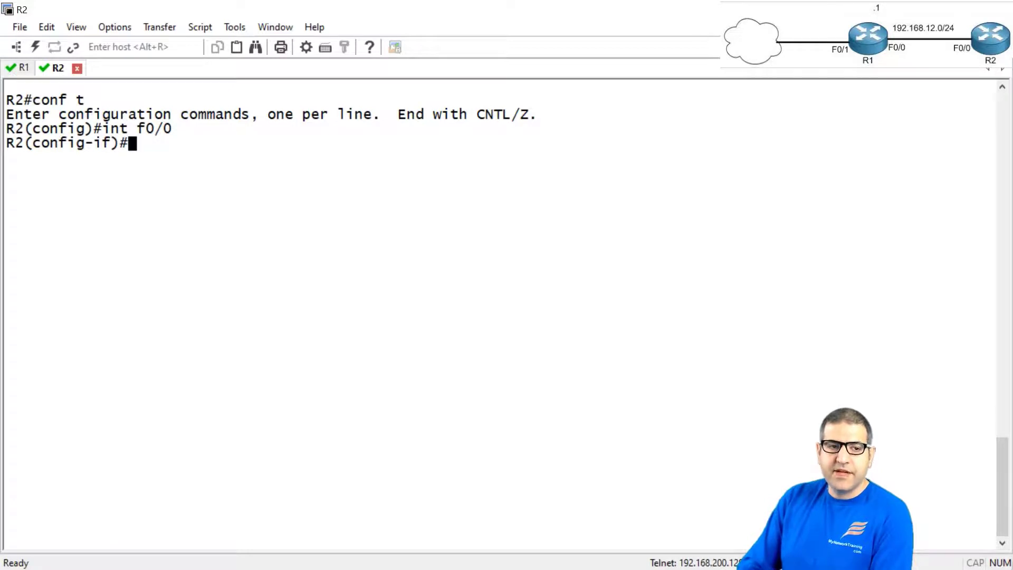
{"action": "type", "text": "ip a"}
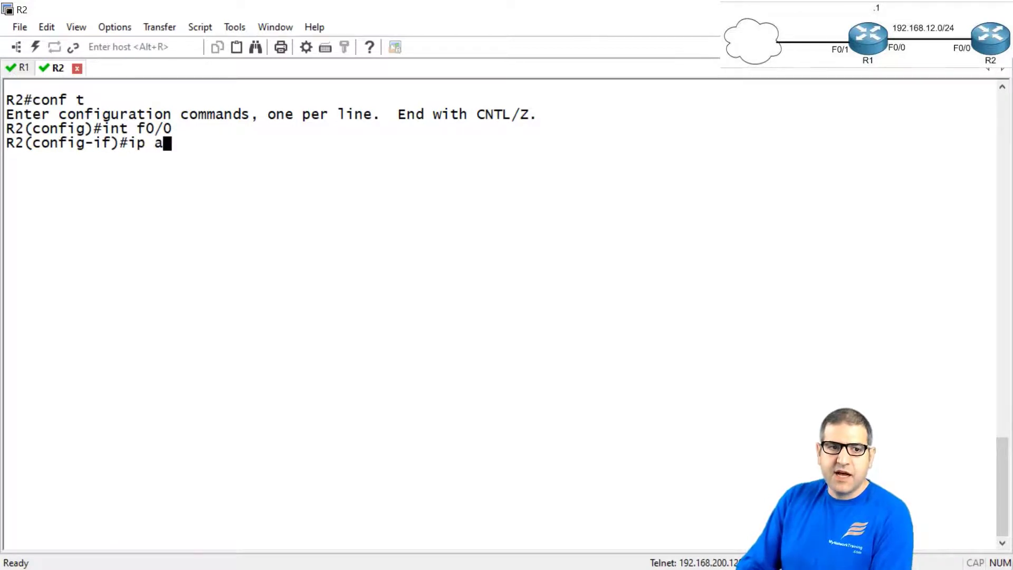
{"action": "type", "text": "dd dhcp"}
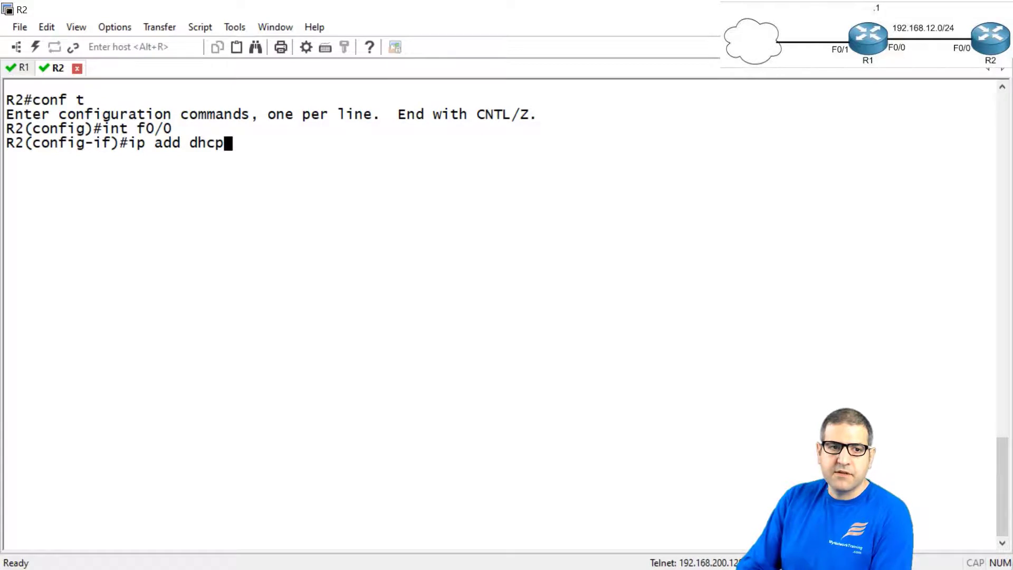
{"action": "key", "text": "BackSpace"}
{"action": "key", "text": "BackSpace"}
{"action": "key", "text": "BackSpace"}
{"action": "key", "text": "BackSpace"}
{"action": "key", "text": "BackSpace"}
{"action": "key", "text": "BackSpace"}
{"action": "key", "text": "BackSpace"}
{"action": "key", "text": "BackSpace"}
{"action": "key", "text": "BackSpace"}
{"action": "key", "text": "BackSpace"}
{"action": "key", "text": "BackSpace"}
{"action": "type", "text": "no shut"}
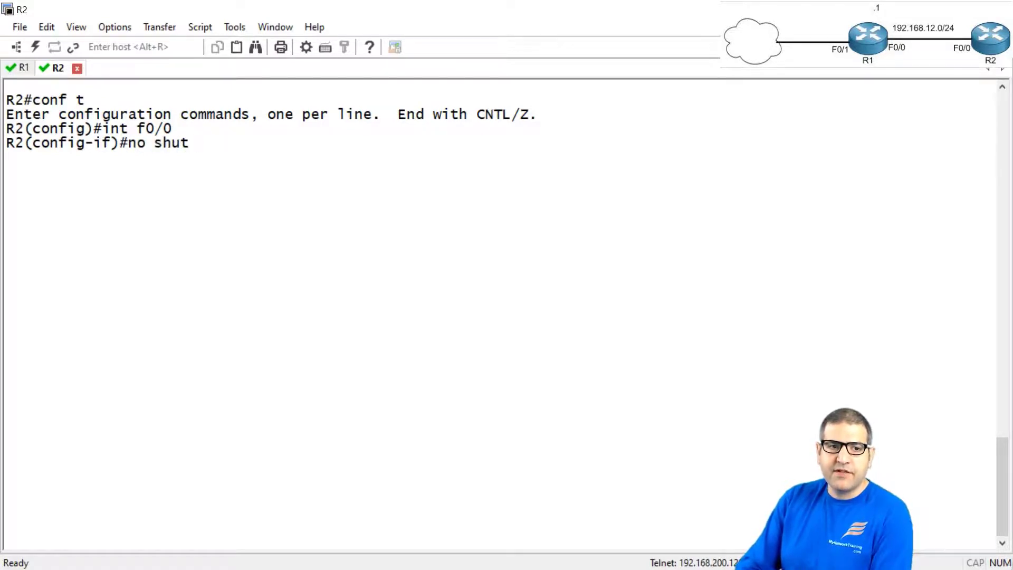
{"action": "key", "text": "Return"}
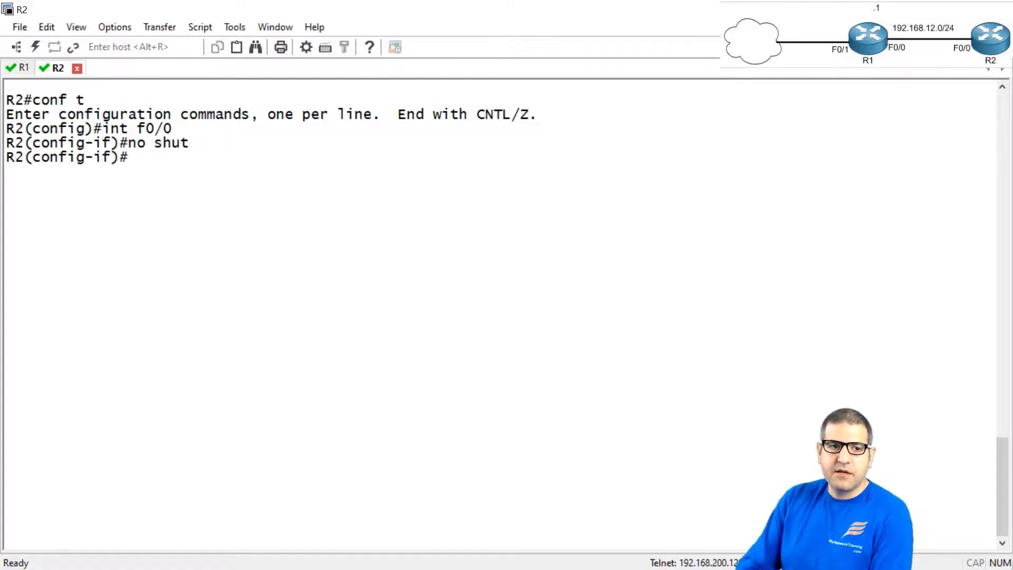
Set f0/0 to ip address dhcp and highlight the assigned 192.168.12.2.
{"action": "type", "text": "ip add dhcp"}
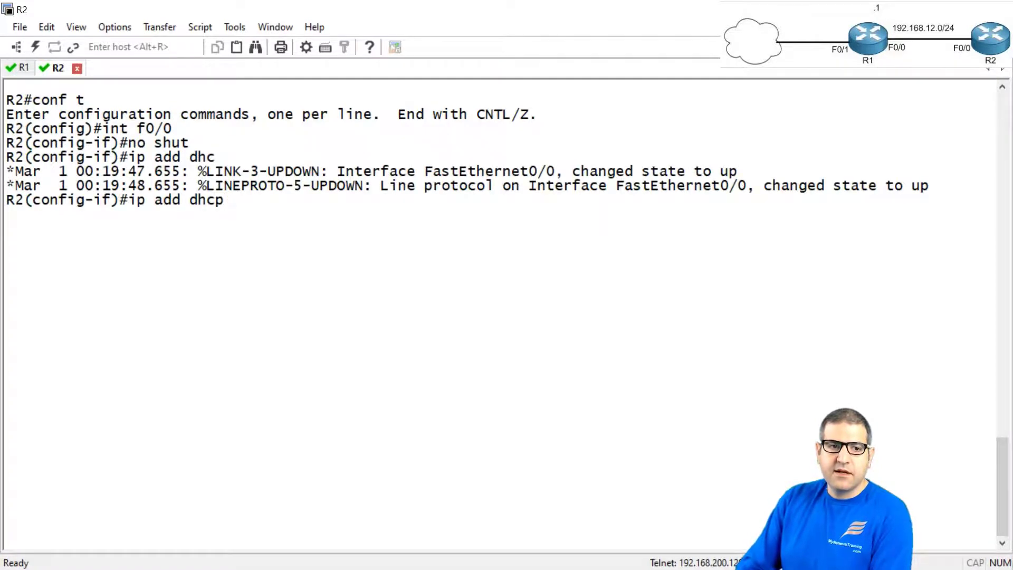
{"action": "key", "text": "Return"}
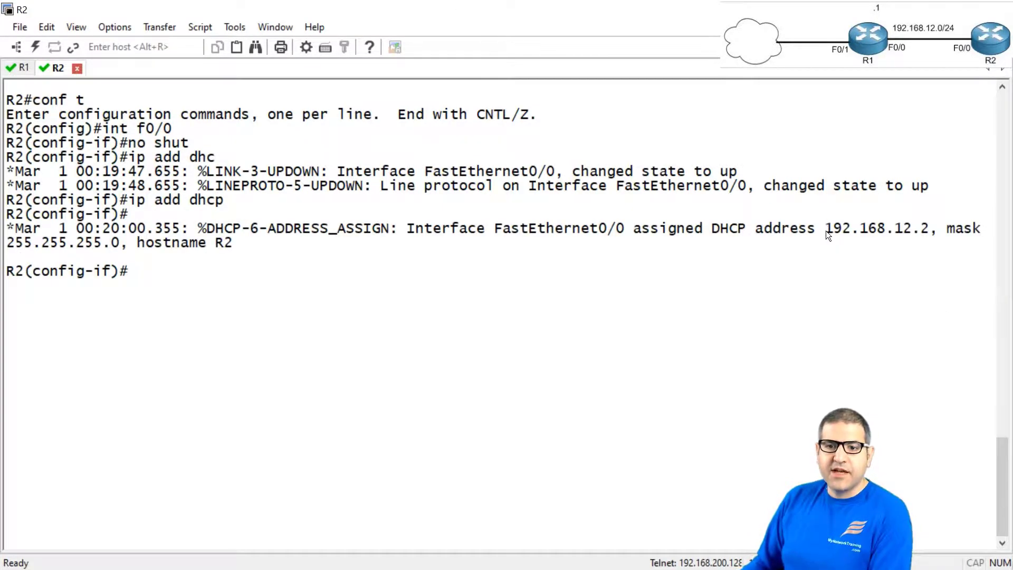
{"action": "left_click_drag", "start_coordinate": [825, 230], "coordinate": [926, 229]}
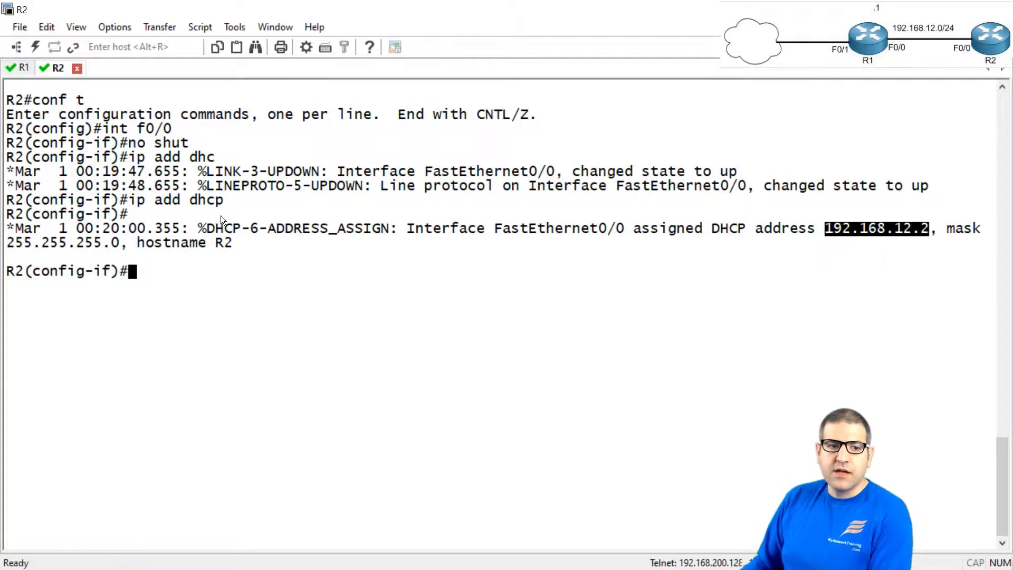
{"action": "left_click", "coordinate": [160, 278]}
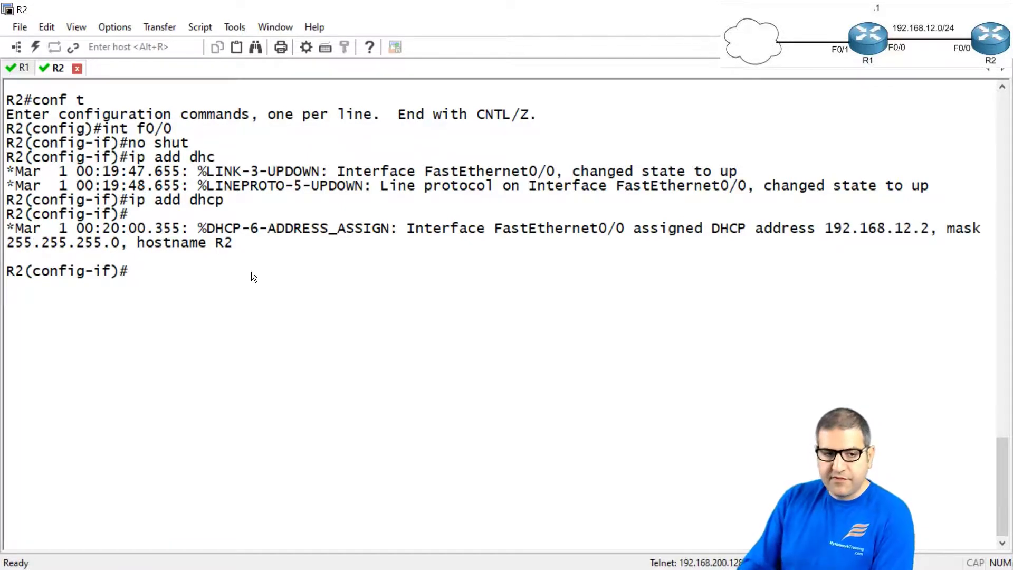
Run 'do show ip int brief' and highlight FastEthernet0/0 with its DHCP address 192.168.12.2.
{"action": "type", "text": "do show ip in"}
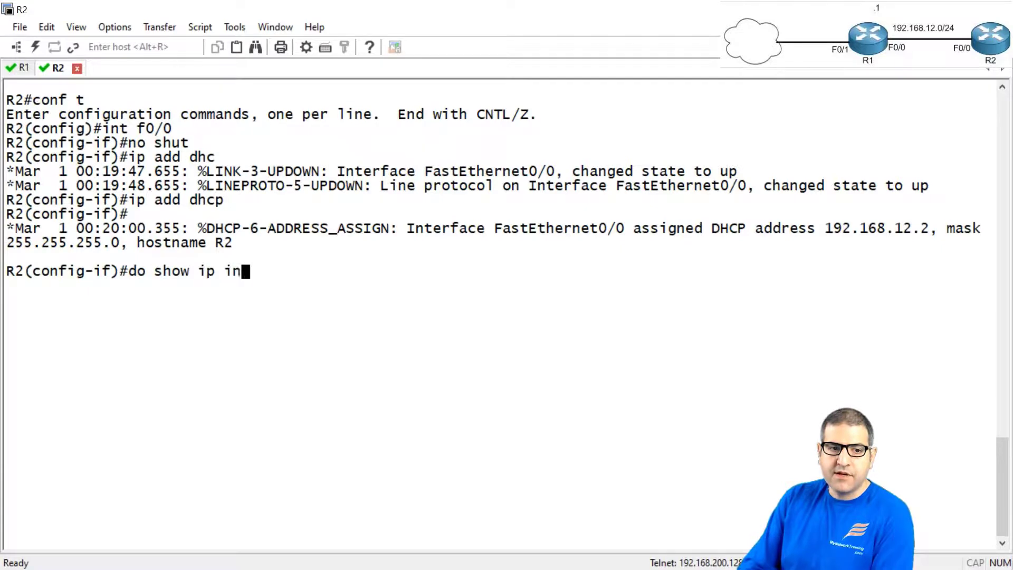
{"action": "type", "text": "t brief"}
{"action": "key", "text": "Return"}
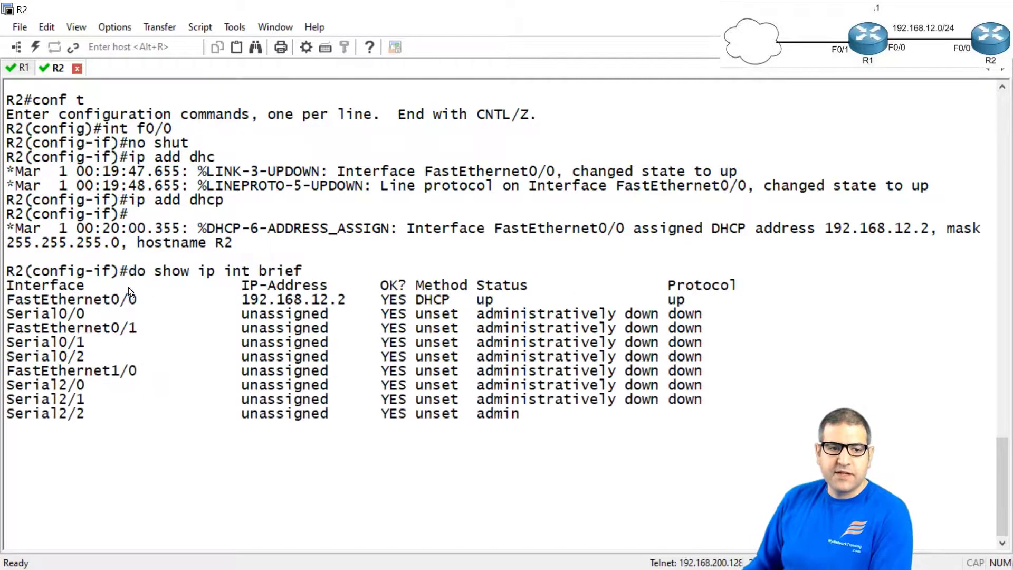
{"action": "left_click_drag", "start_coordinate": [30, 305], "coordinate": [676, 298]}
{"action": "left_click", "coordinate": [259, 457]}
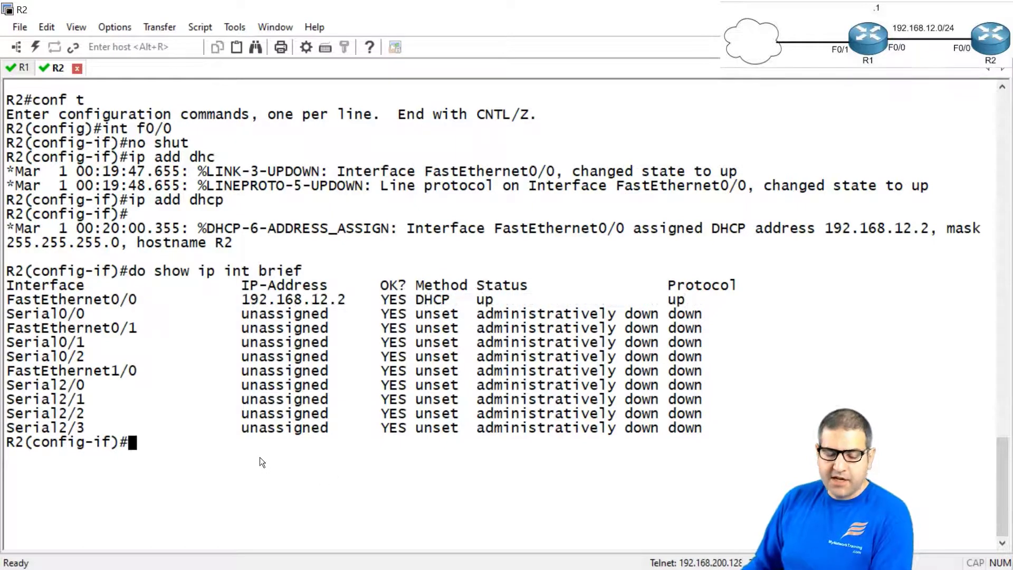
Run 'do show ip route' and highlight the default route via 192.168.12.1.
{"action": "type", "text": "do"}
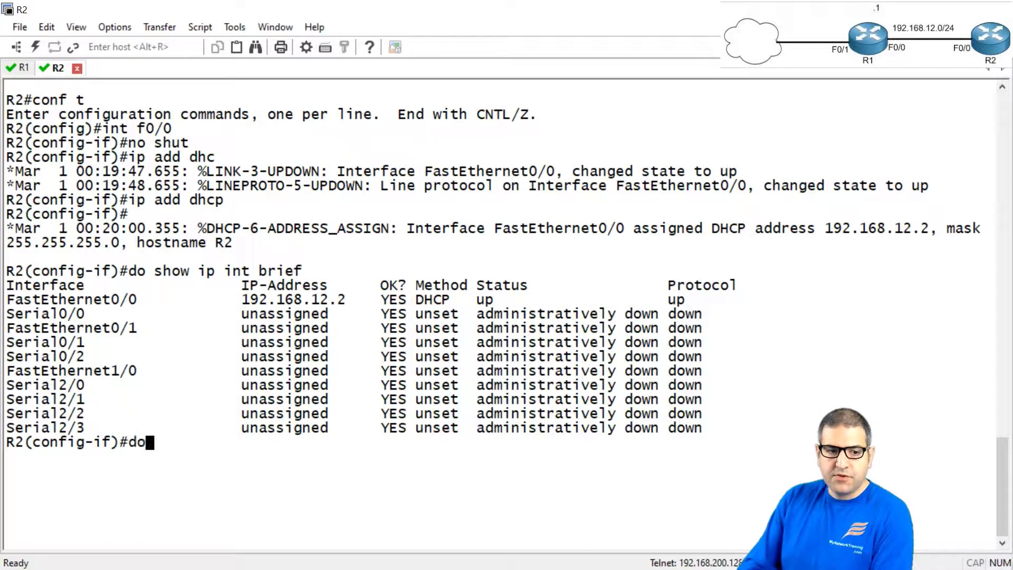
{"action": "type", "text": " show ip route"}
{"action": "key", "text": "Return"}
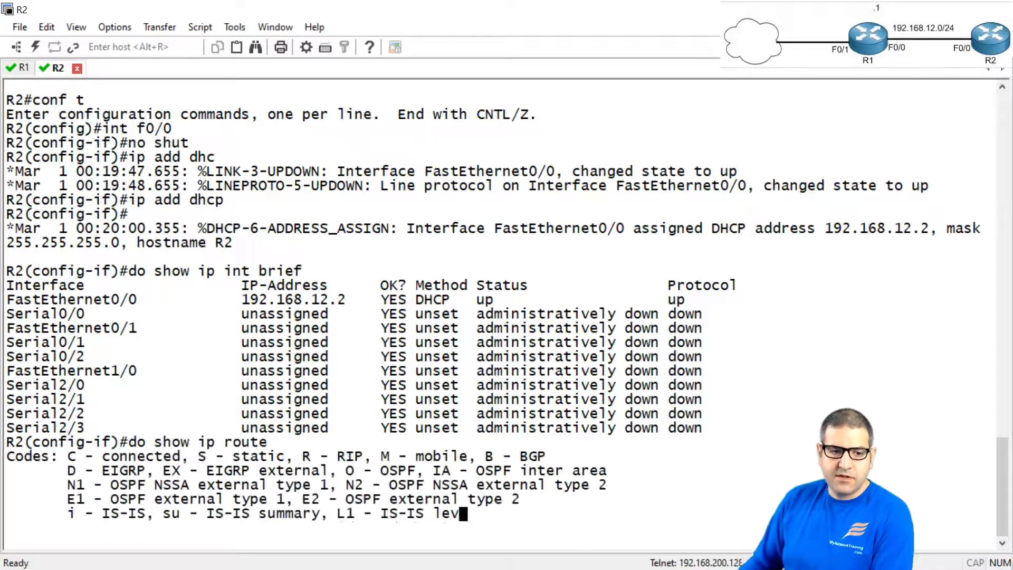
{"action": "left_click_drag", "start_coordinate": [7, 529], "coordinate": [127, 522]}
{"action": "left_click_drag", "start_coordinate": [242, 529], "coordinate": [348, 523]}
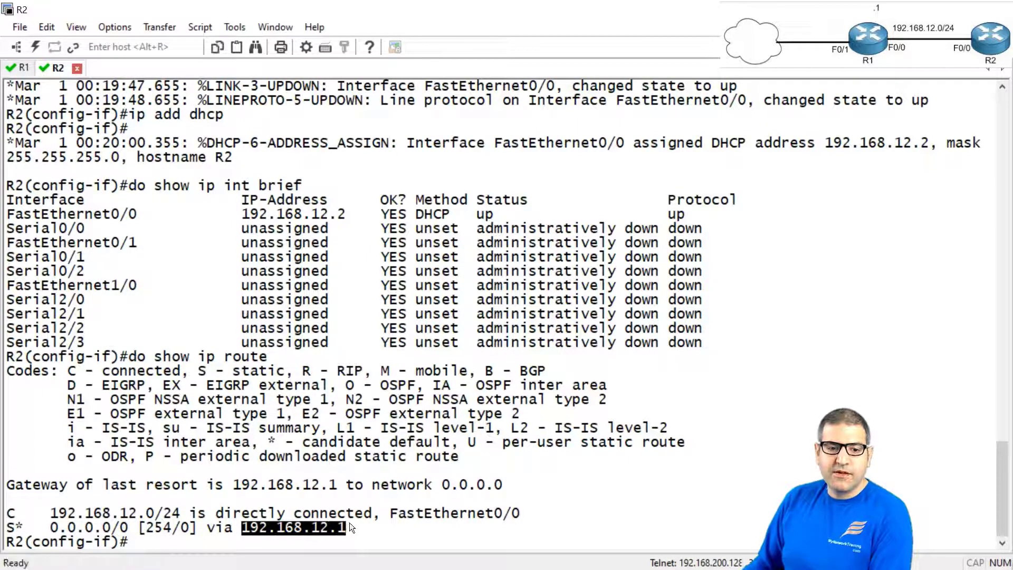
{"action": "left_click", "coordinate": [349, 522]}
Run 'do show ip dns view' and highlight name servers 8.8.8.8 and 8.8.4.4.
{"action": "type", "text": "do show i"}
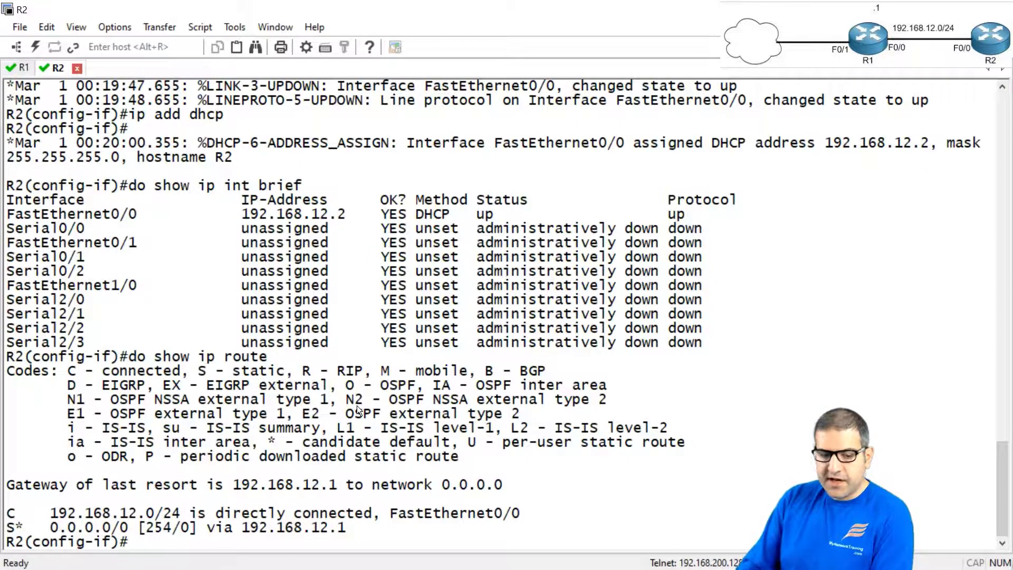
{"action": "type", "text": "p dns"}
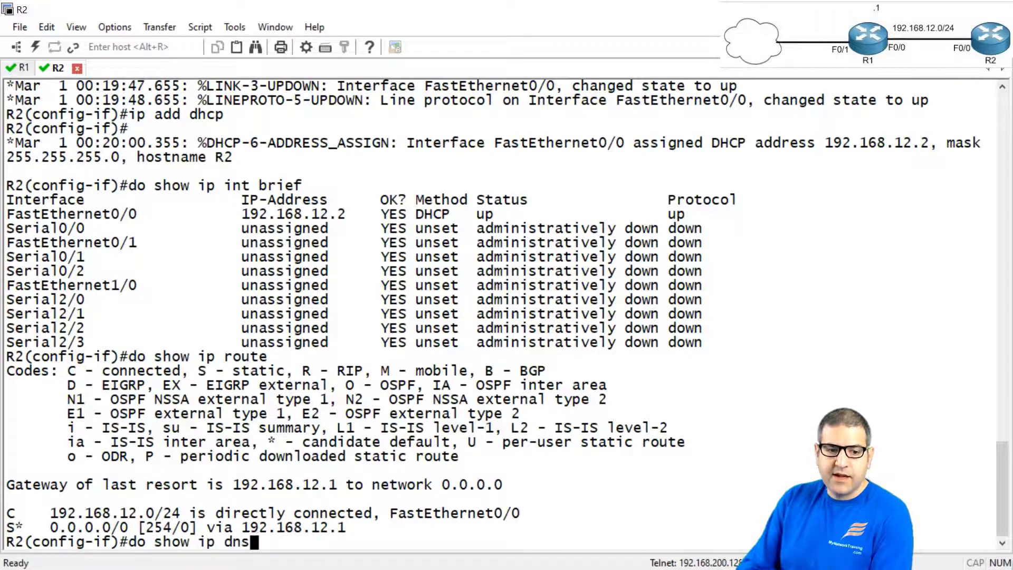
{"action": "key", "text": "Return"}
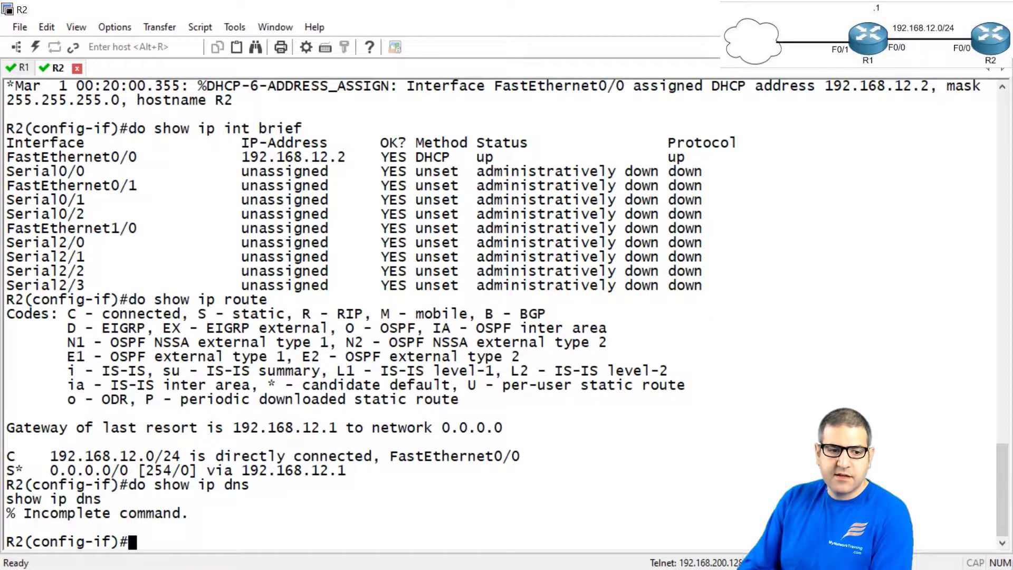
{"action": "key", "text": "Up"}
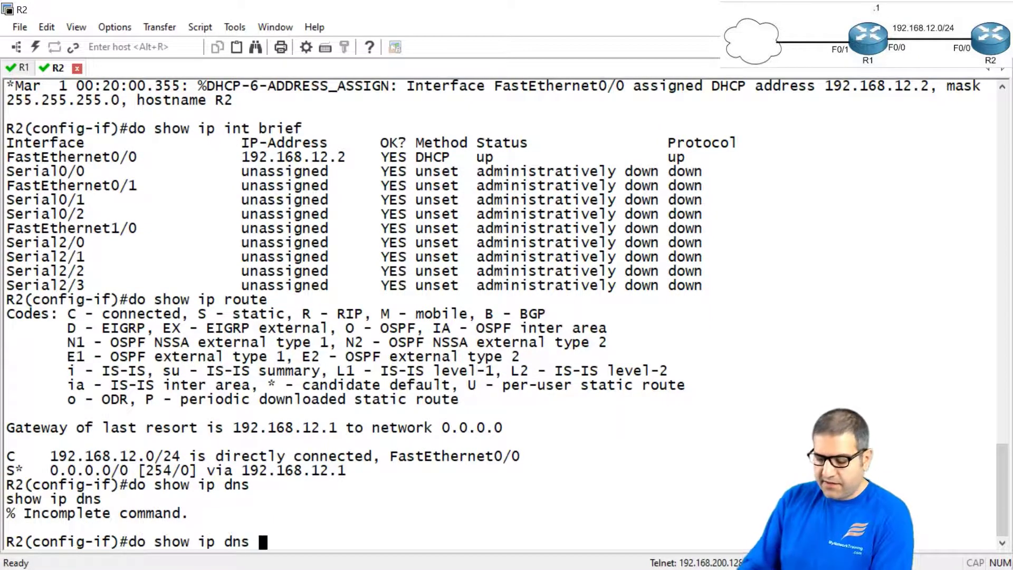
{"action": "type", "text": "vi"}
{"action": "key", "text": "Return"}
{"action": "key", "text": "BackSpace"}
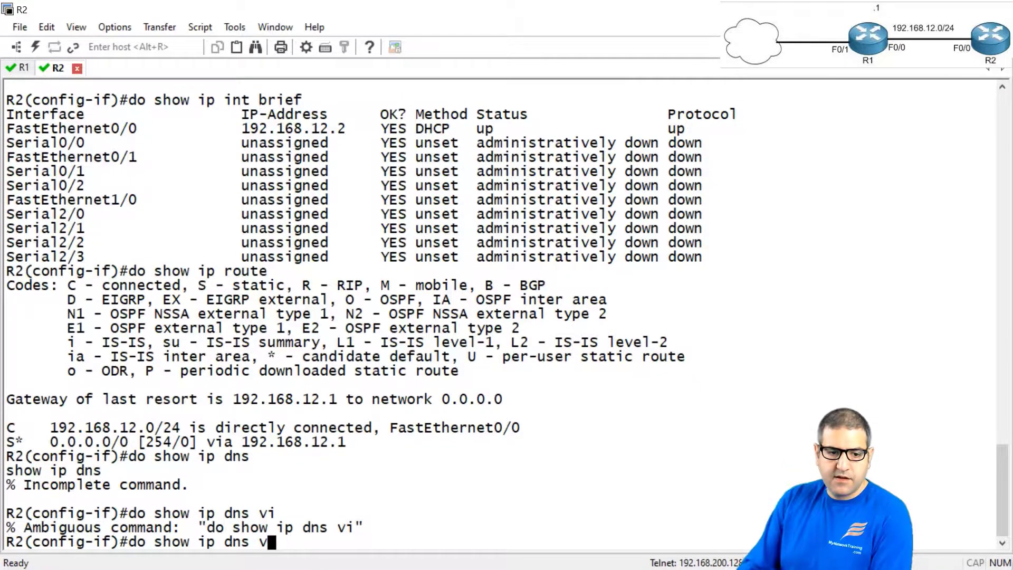
{"action": "type", "text": "iew"}
{"action": "key", "text": "Return"}
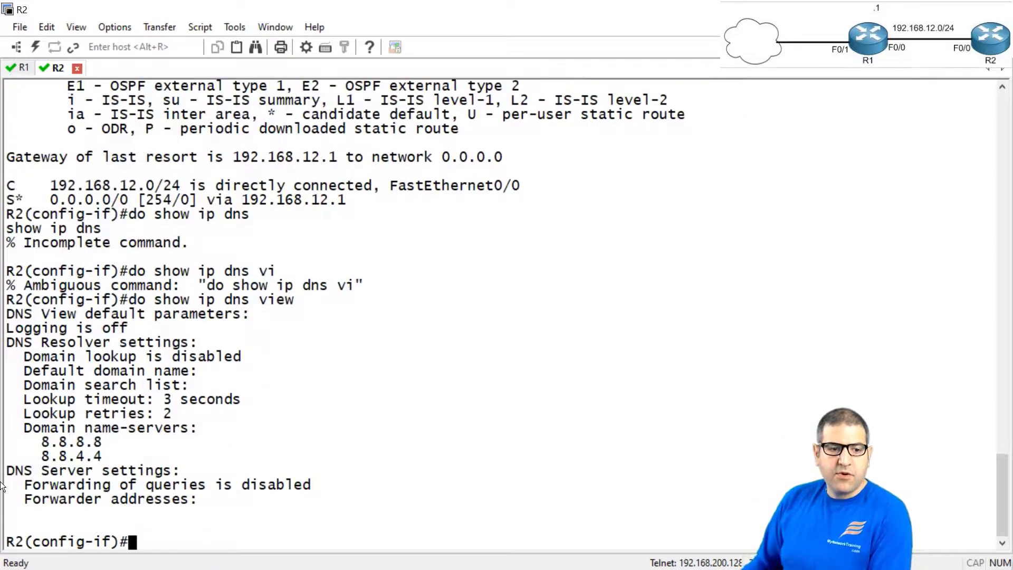
{"action": "left_click_drag", "start_coordinate": [41, 443], "coordinate": [112, 458]}
{"action": "left_click", "coordinate": [194, 533]}
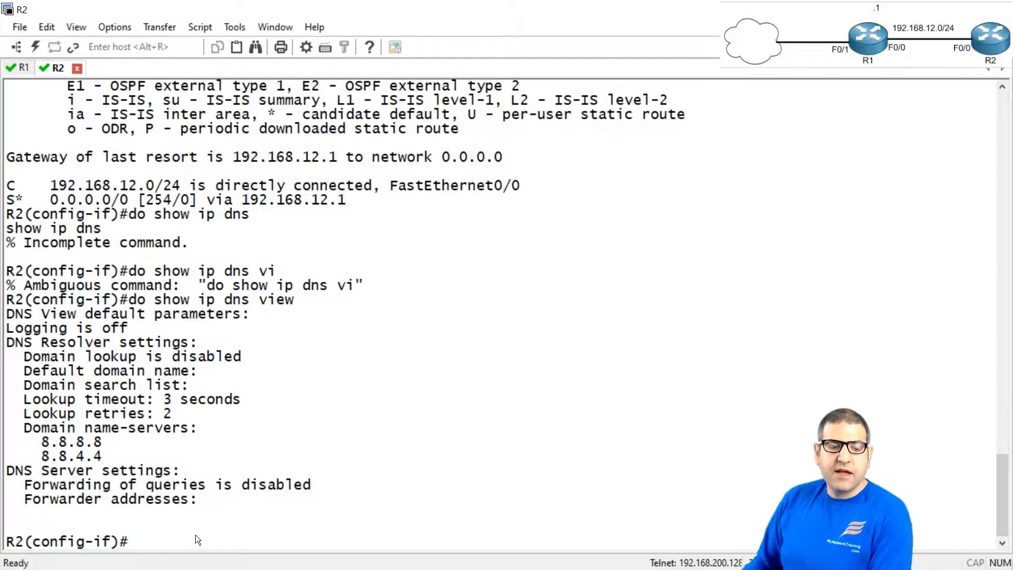
Exit config mode with Ctrl+Z and ping R1 at 192.168.12.1, getting 80 percent success.
{"action": "type", "text": "ex"}
{"action": "key", "text": "BackSpace"}
{"action": "key", "text": "BackSpace"}
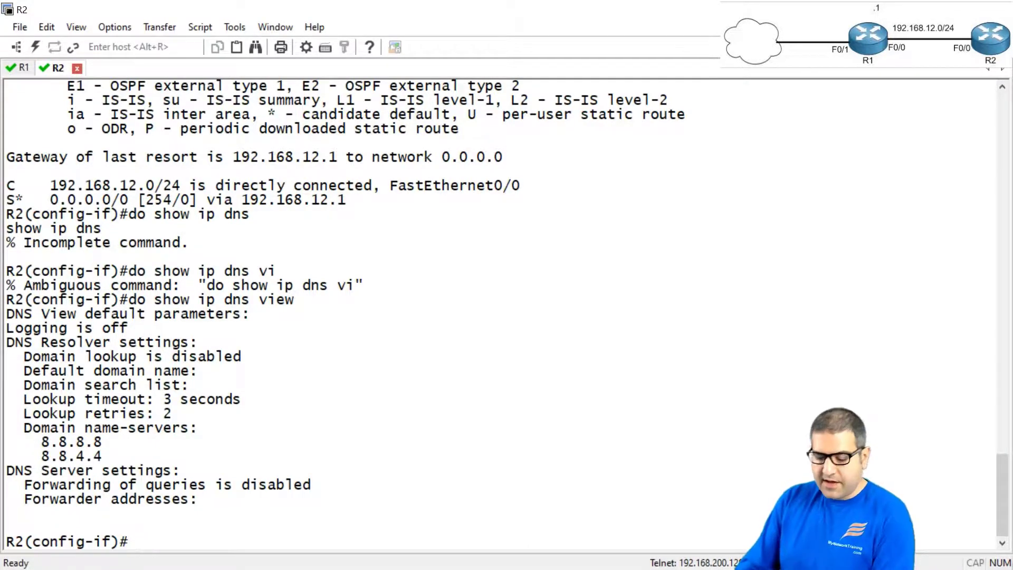
{"action": "key", "text": "ctrl+z"}
{"action": "type", "text": "p"}
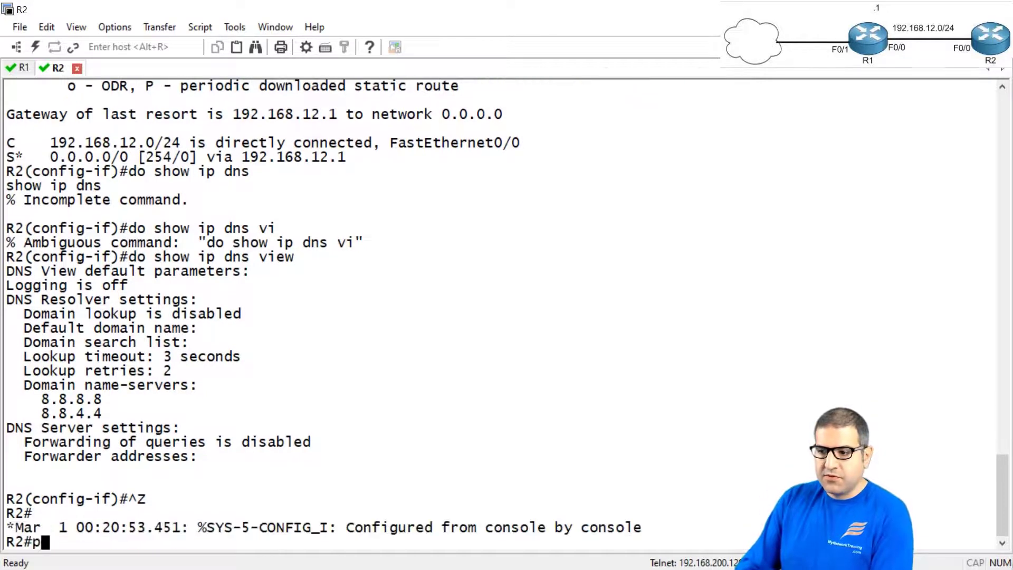
{"action": "type", "text": "ing 192"}
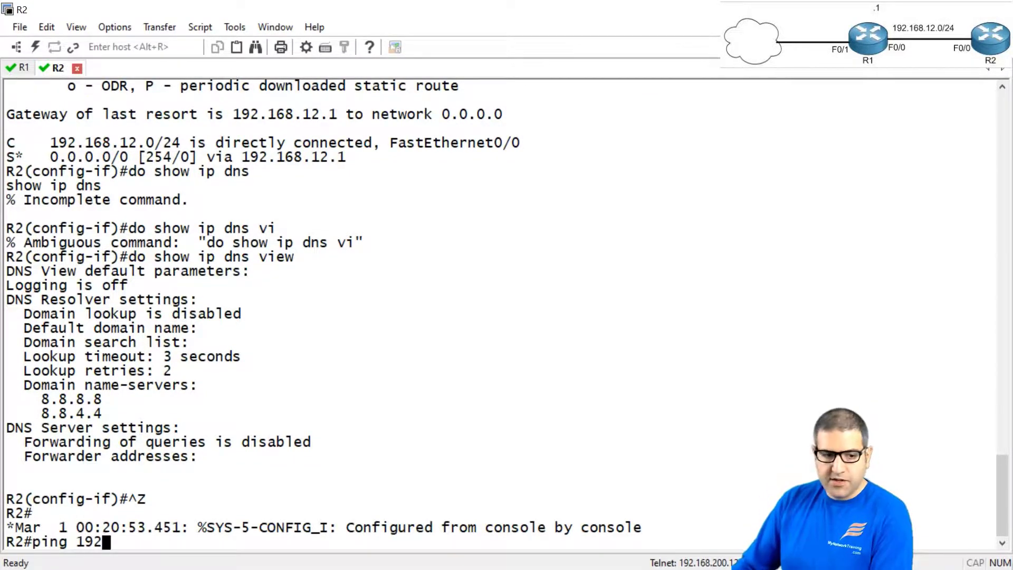
{"action": "type", "text": ".168.12.1"}
{"action": "key", "text": "Return"}
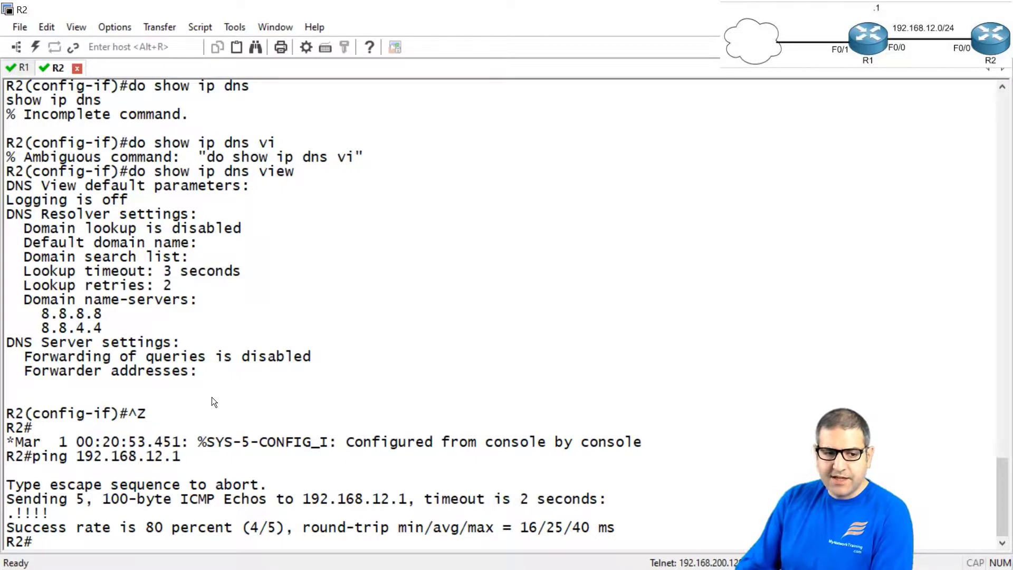
Ping 8.8.8.8, which times out, then return to the OneNote page.
{"action": "type", "text": "ping 8.8.8.8"}
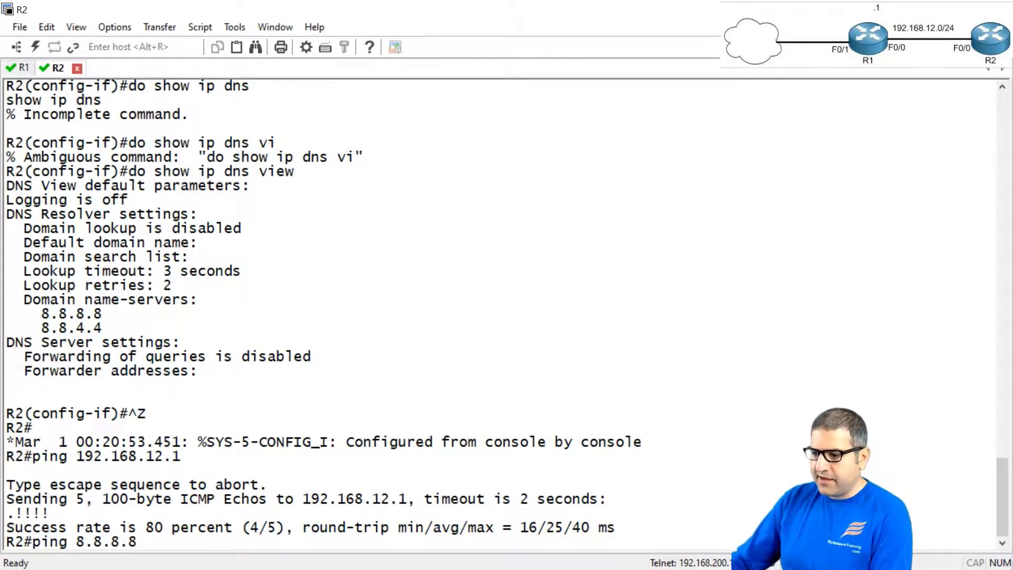
{"action": "key", "text": "Return"}
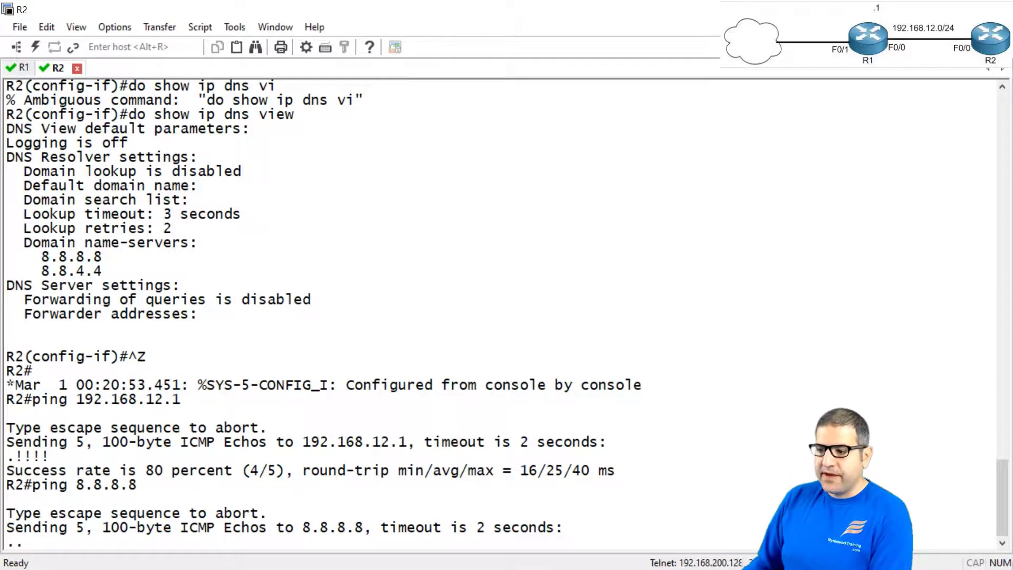
{"action": "key", "text": "alt+Tab"}
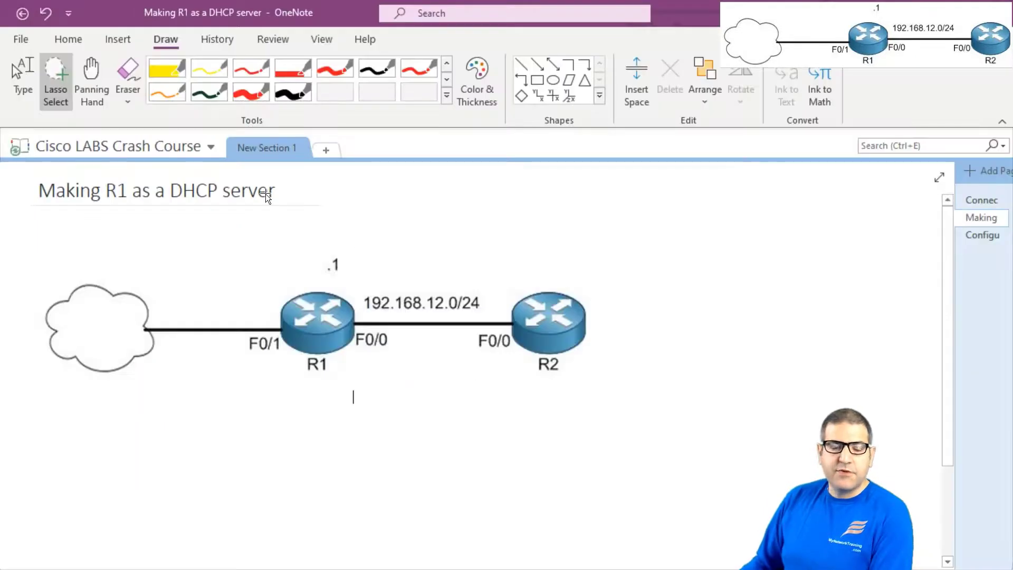
With the thick red pen, draw an R2-to-R1 arrow and write '.2' beside R2.
{"action": "left_click", "coordinate": [252, 94]}
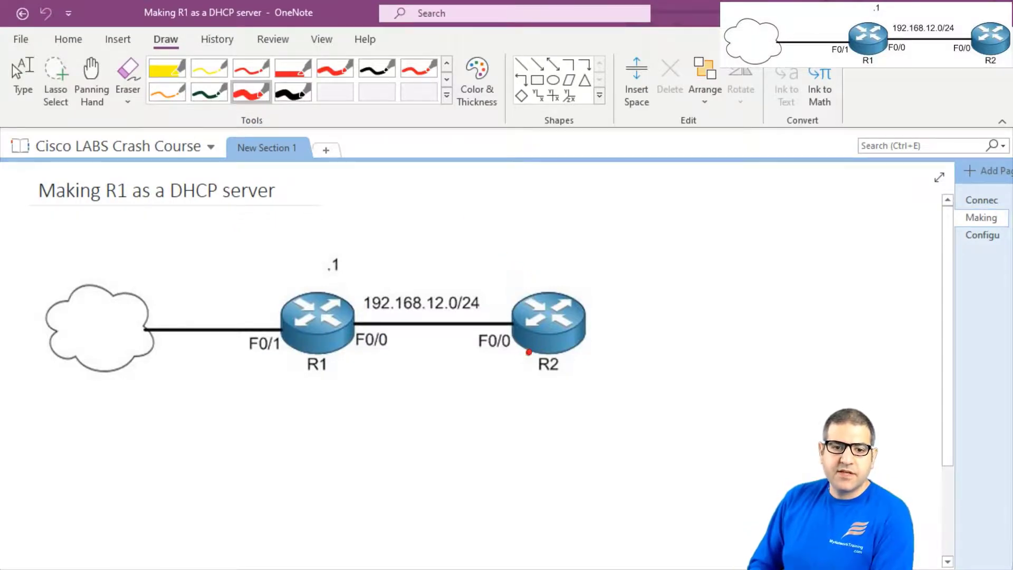
{"action": "mouse_move", "coordinate": [528, 351]}
{"action": "left_mouse_down"}
{"action": "mouse_move", "coordinate": [472, 374]}
{"action": "mouse_move", "coordinate": [427, 375]}
{"action": "mouse_move", "coordinate": [336, 354]}
{"action": "mouse_move", "coordinate": [361, 359]}
{"action": "left_mouse_up"}
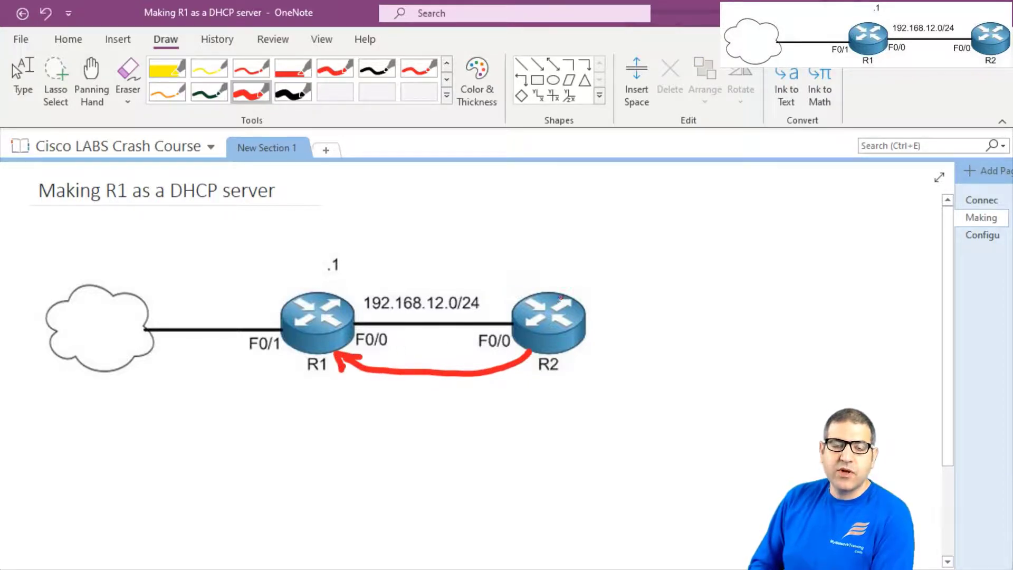
{"action": "left_click", "coordinate": [564, 275]}
{"action": "left_click_drag", "start_coordinate": [573, 261], "coordinate": [598, 277]}
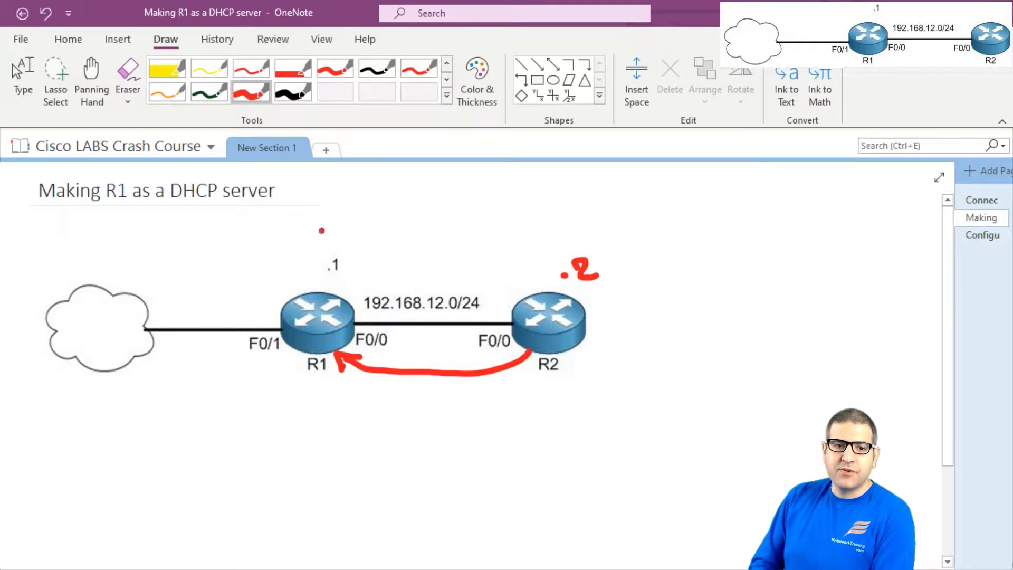
Draw a line through R1, write 'PAT' above it, arrow R1 to the cloud, then choose the black pen.
{"action": "mouse_move", "coordinate": [321, 230]}
{"action": "left_mouse_down"}
{"action": "mouse_move", "coordinate": [317, 359]}
{"action": "mouse_move", "coordinate": [298, 417]}
{"action": "left_mouse_up"}
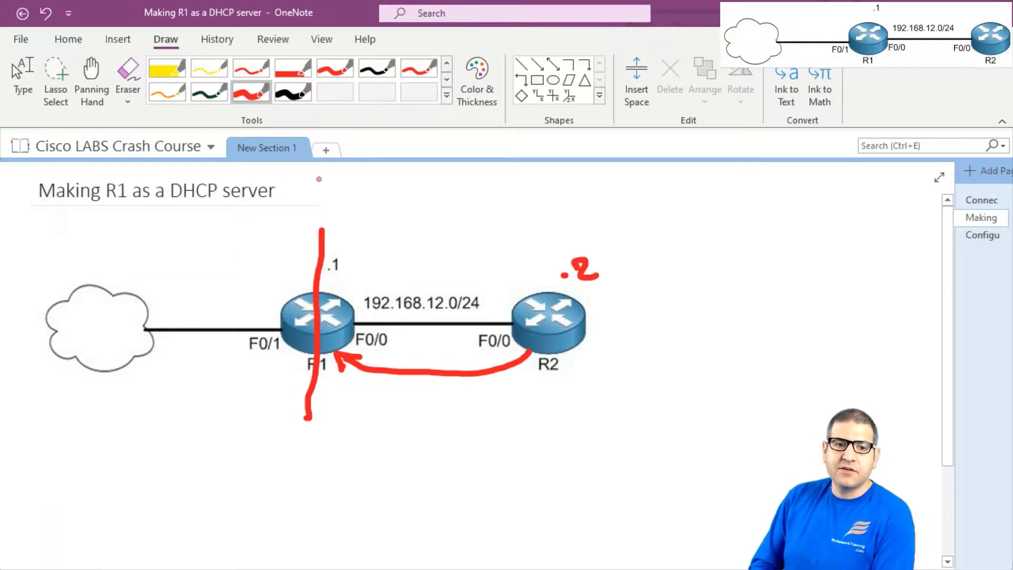
{"action": "mouse_move", "coordinate": [338, 198]}
{"action": "left_mouse_down"}
{"action": "mouse_move", "coordinate": [337, 219]}
{"action": "mouse_move", "coordinate": [343, 197]}
{"action": "mouse_move", "coordinate": [338, 208]}
{"action": "mouse_move", "coordinate": [386, 209]}
{"action": "left_mouse_up"}
{"action": "left_click_drag", "start_coordinate": [401, 197], "coordinate": [400, 217]}
{"action": "left_click_drag", "start_coordinate": [380, 200], "coordinate": [420, 198]}
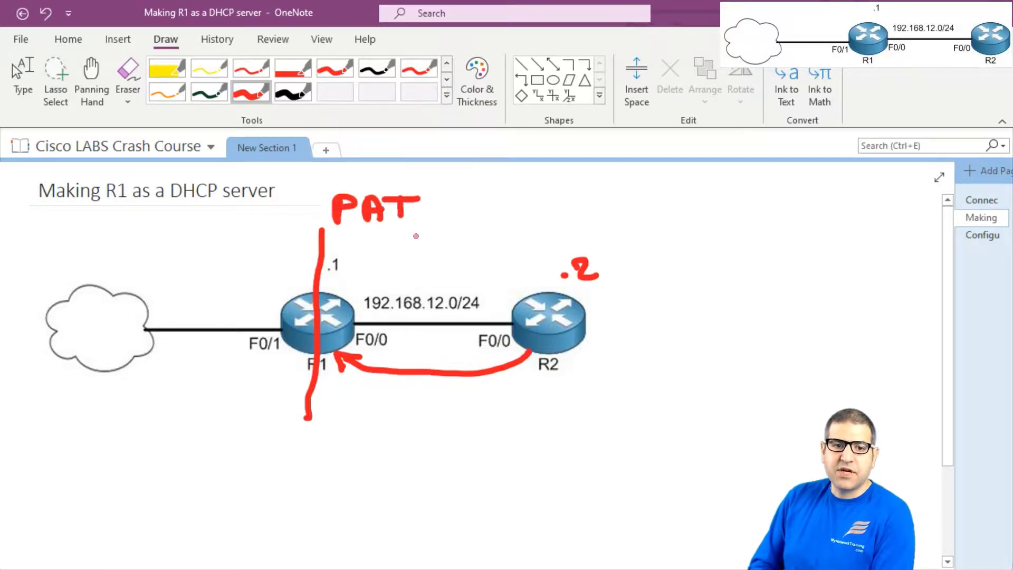
{"action": "mouse_move", "coordinate": [302, 357]}
{"action": "left_mouse_down"}
{"action": "mouse_move", "coordinate": [250, 376]}
{"action": "mouse_move", "coordinate": [145, 368]}
{"action": "mouse_move", "coordinate": [164, 357]}
{"action": "mouse_move", "coordinate": [137, 393]}
{"action": "mouse_move", "coordinate": [192, 408]}
{"action": "mouse_move", "coordinate": [293, 382]}
{"action": "mouse_move", "coordinate": [293, 370]}
{"action": "mouse_move", "coordinate": [293, 384]}
{"action": "mouse_move", "coordinate": [387, 397]}
{"action": "mouse_move", "coordinate": [525, 393]}
{"action": "left_mouse_up"}
{"action": "left_click", "coordinate": [292, 92]}
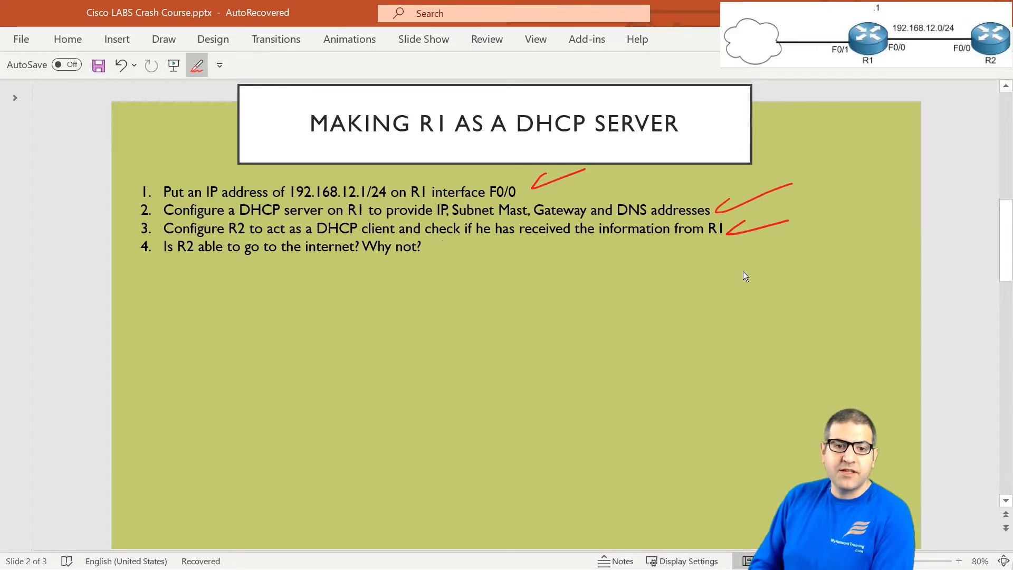
Draw a red tick beside item 4, "Is R2 able to go to the internet?", on the slide.
{"action": "left_click_drag", "start_coordinate": [442, 240], "coordinate": [501, 244]}
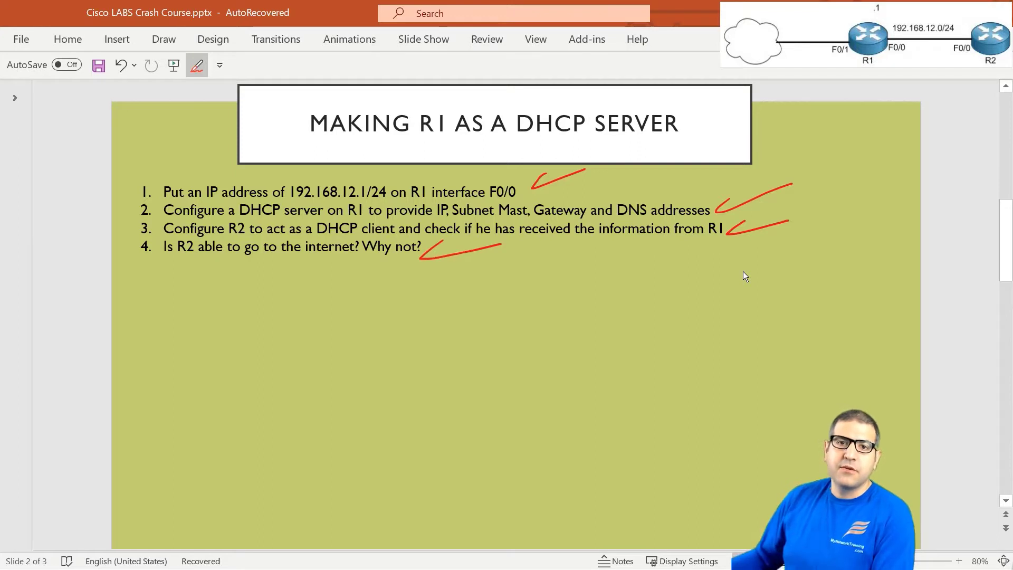